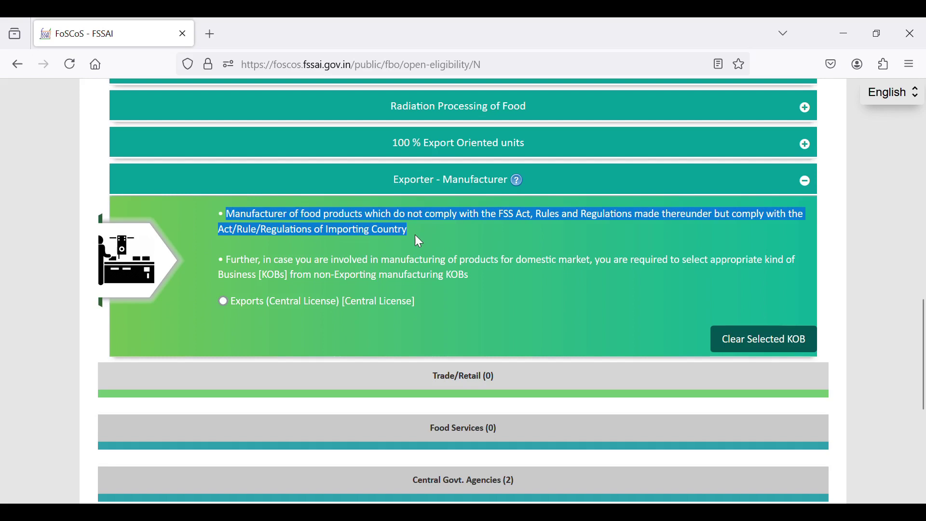
drag(226, 261, 482, 283)
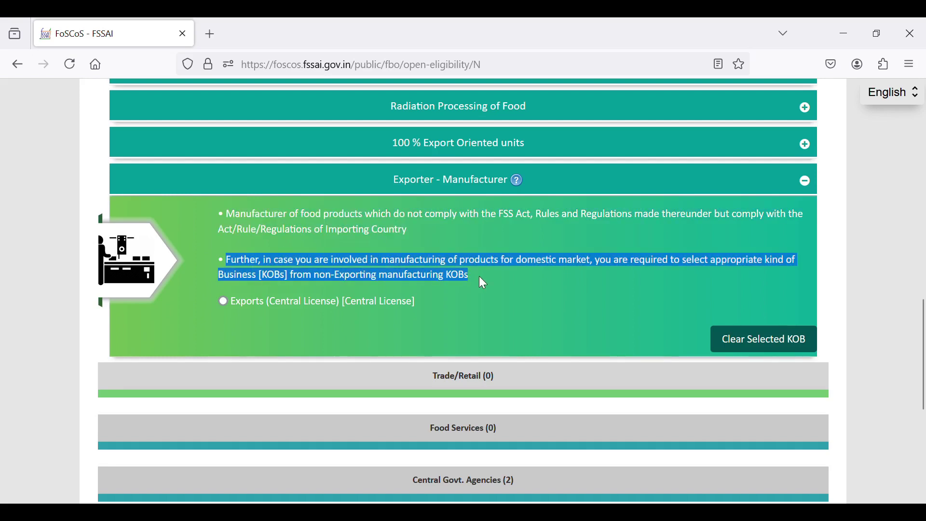
click(223, 302)
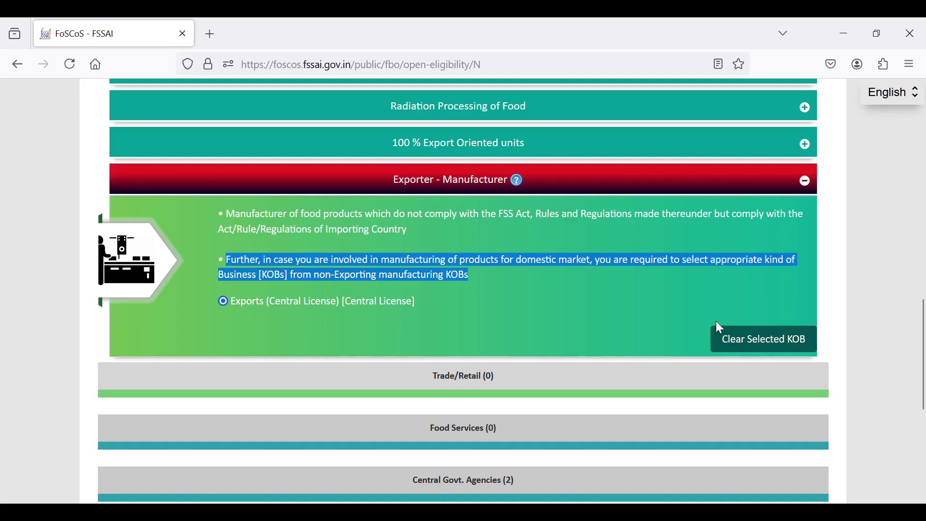
click(744, 337)
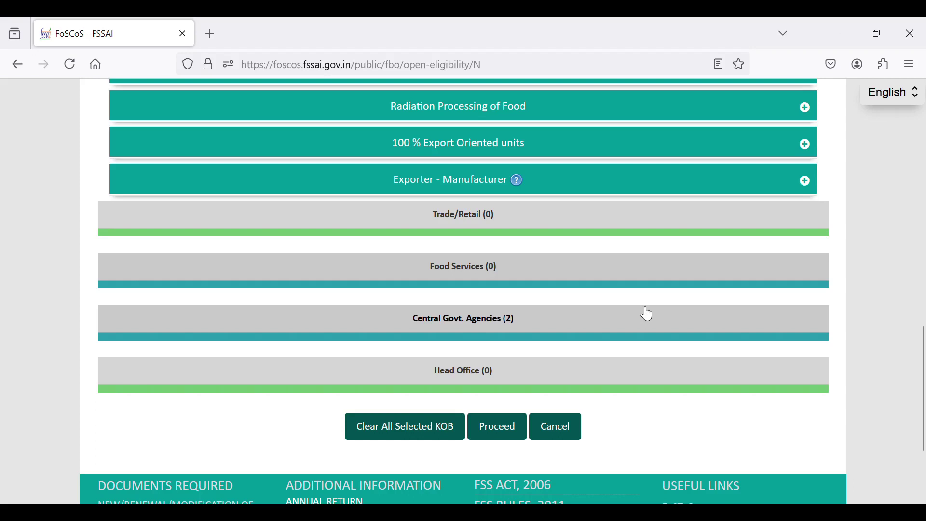
- Under Trade/Retail, select the Retailer business with turnover up to 12 lakhs/annum [Registration]
scroll(646, 313, up, 8)
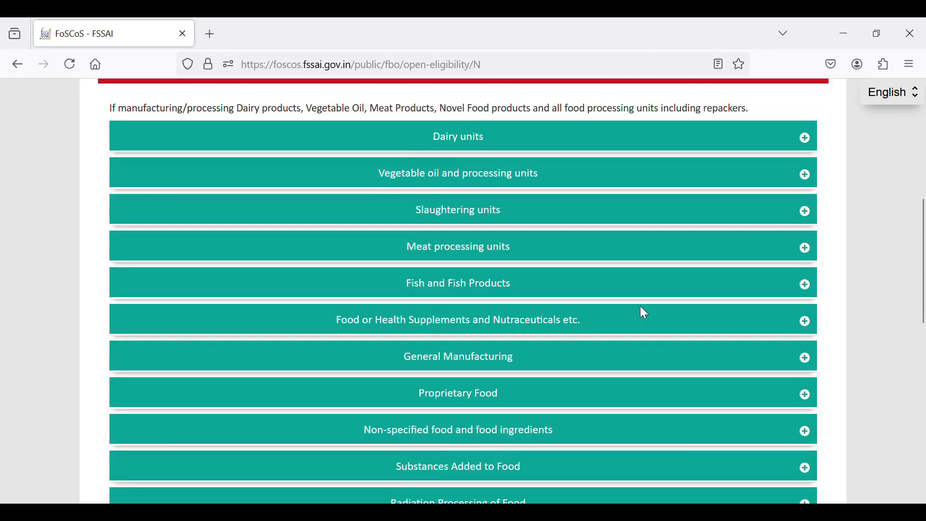
scroll(644, 312, up, 3)
click(550, 247)
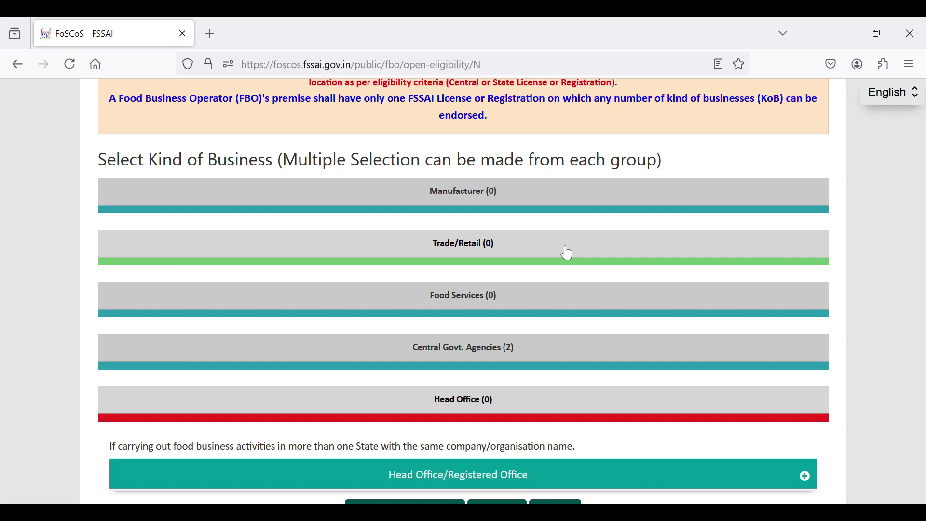
click(567, 253)
scroll(468, 159, down, 5)
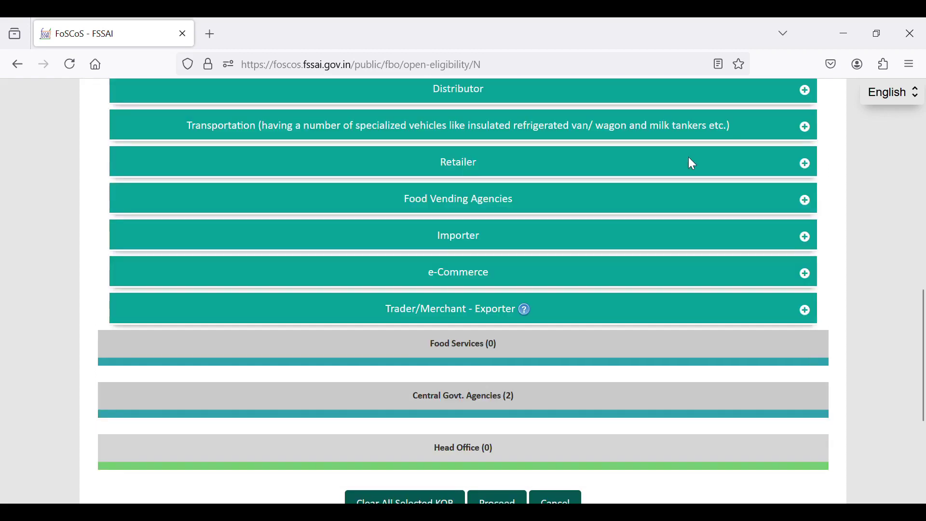
double_click(447, 169)
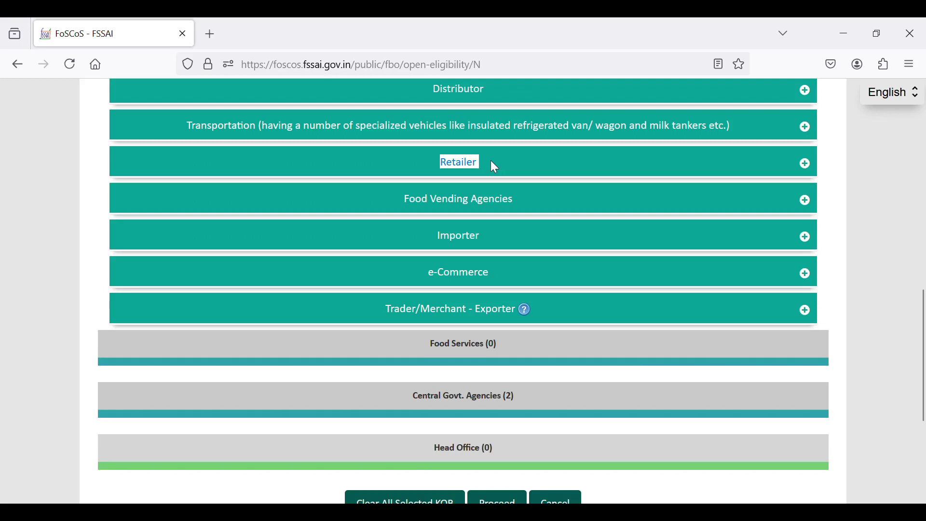
drag(217, 198, 739, 207)
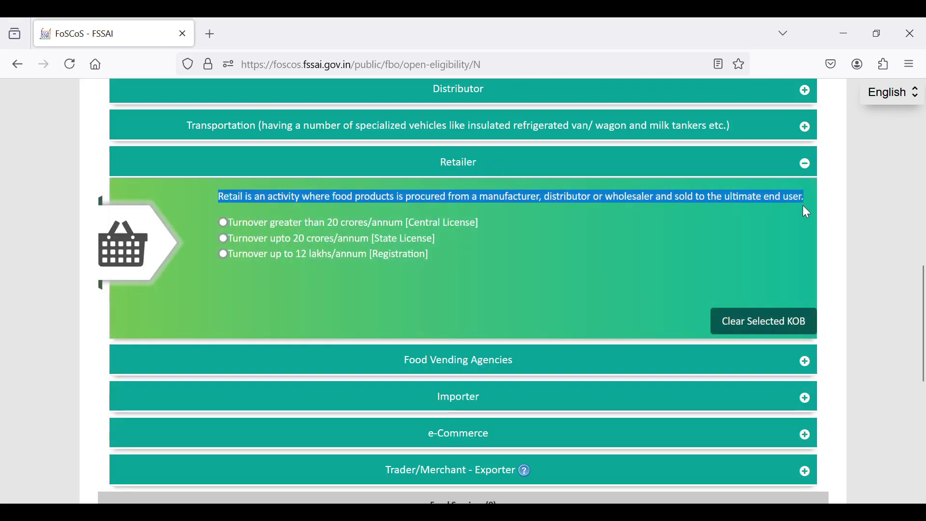
click(226, 252)
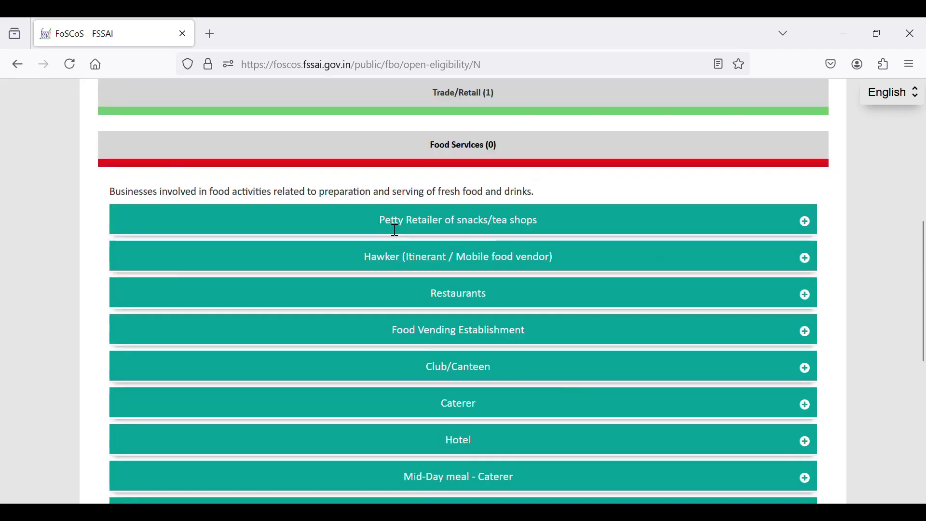
- Under Food Services, select Petty Retailer of snacks/tea shops and Food Vending Establishment with turnover up to 12 lakhs/annum [Registration]
drag(380, 222, 512, 235)
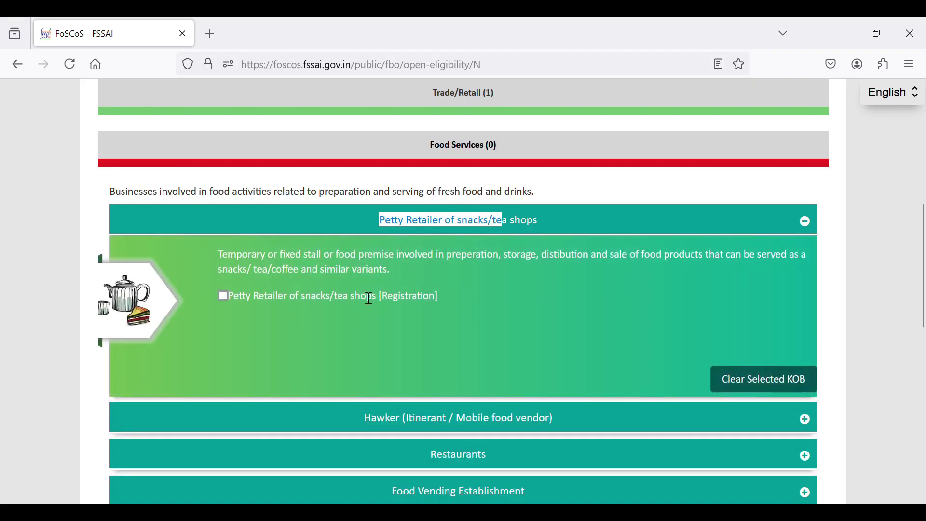
click(221, 296)
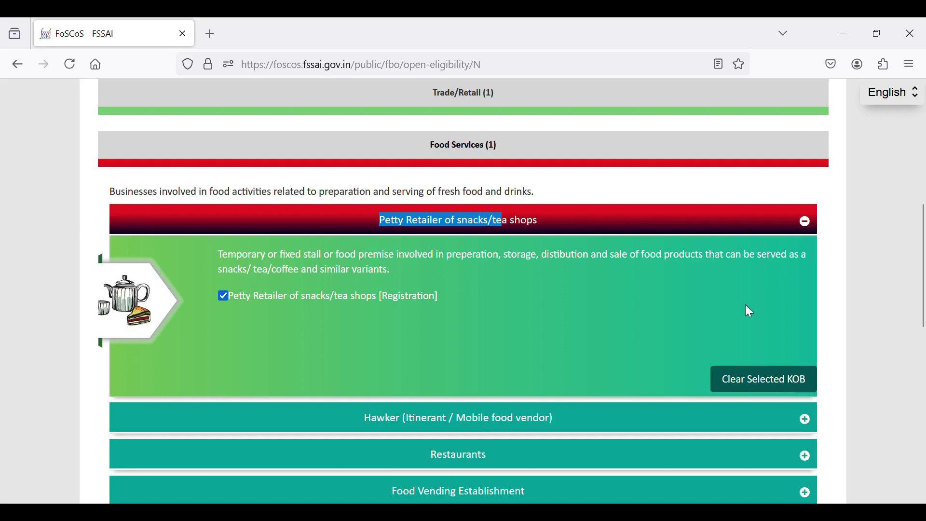
scroll(488, 296, down, 2)
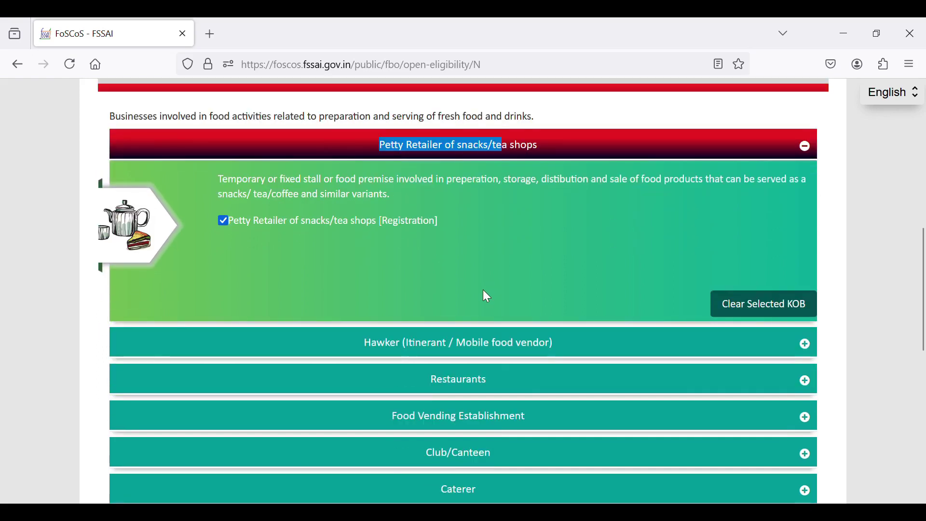
scroll(489, 292, down, 4)
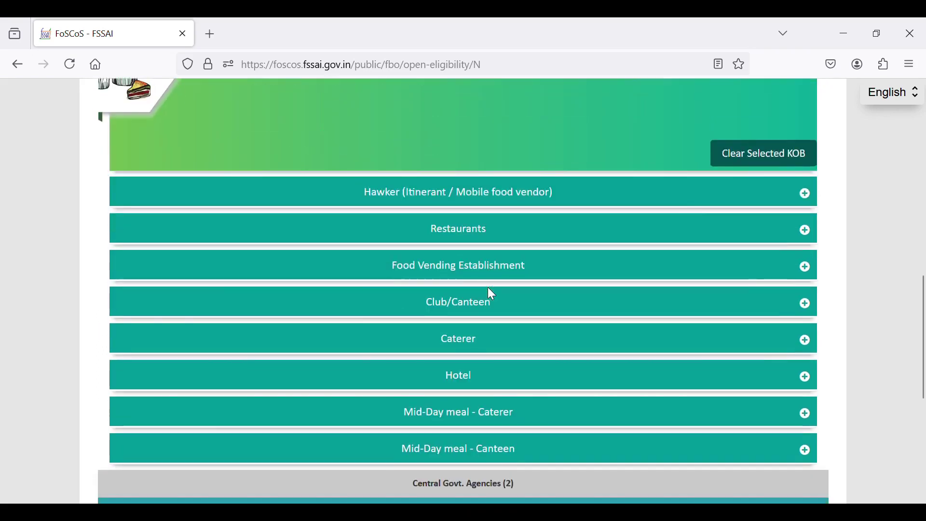
drag(388, 266, 531, 277)
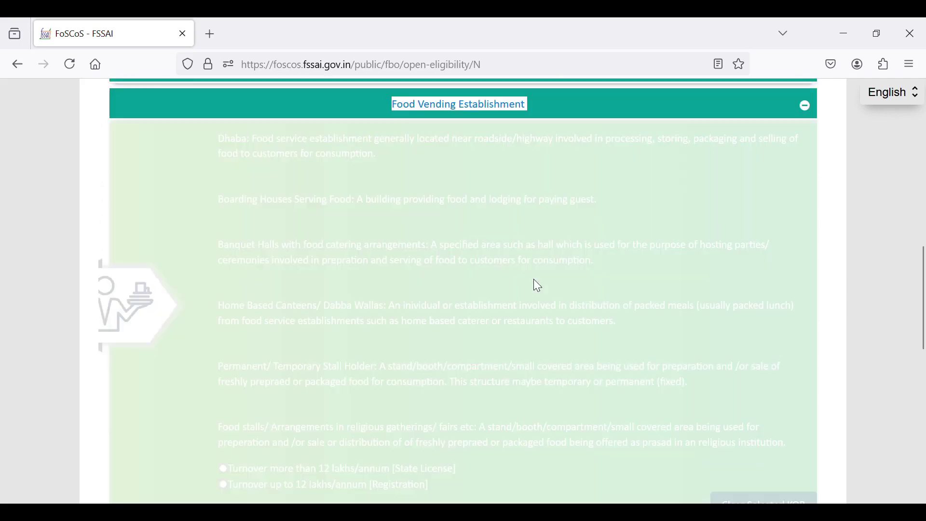
scroll(244, 275, up, 2)
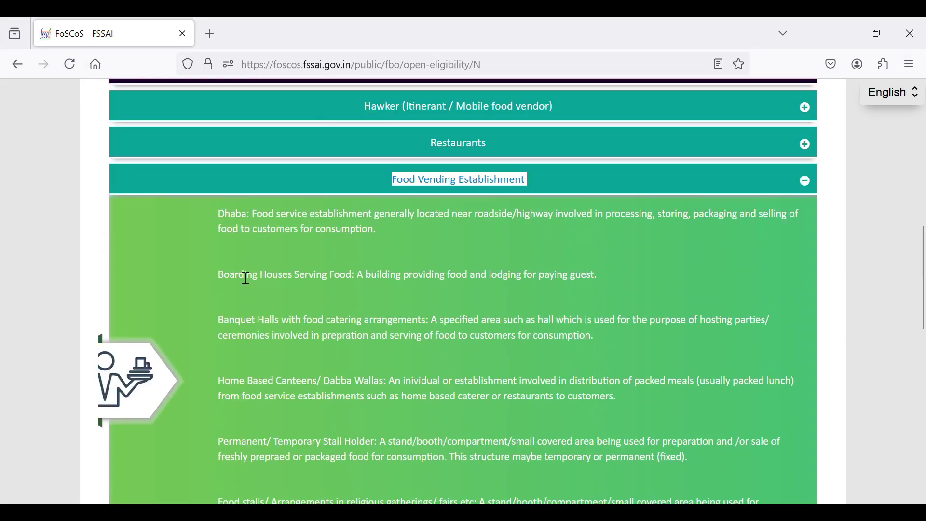
double_click(227, 215)
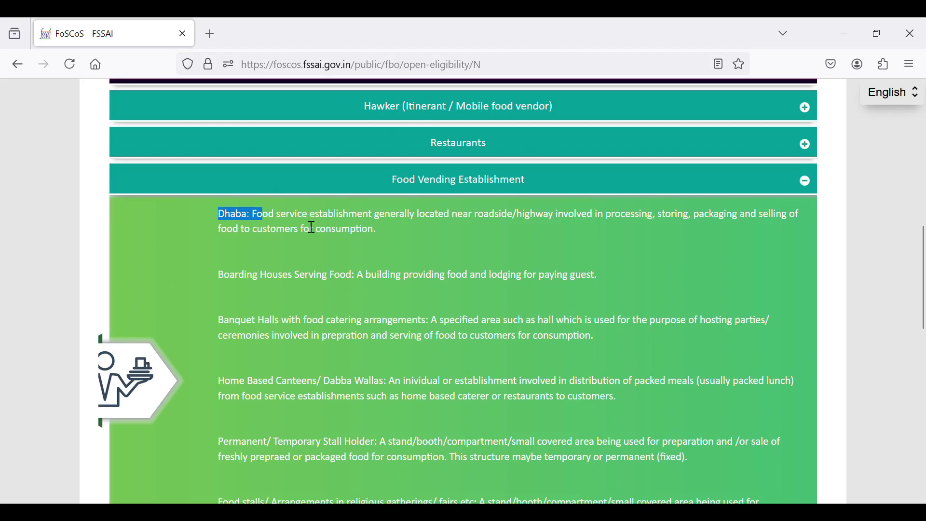
scroll(467, 226, down, 4)
scroll(468, 225, down, 4)
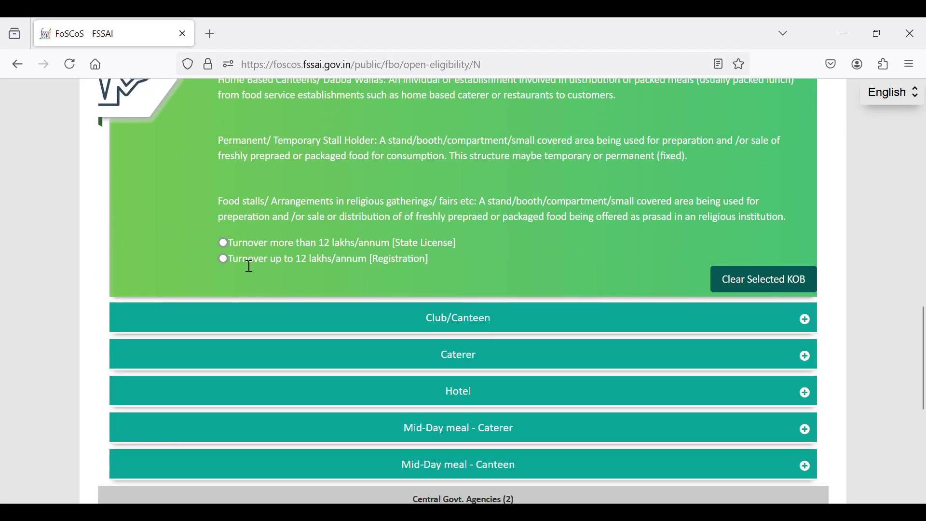
click(223, 259)
- Submit the selected kinds of business and continue from the eligibility overview to the Registration application form
scroll(502, 293, down, 8)
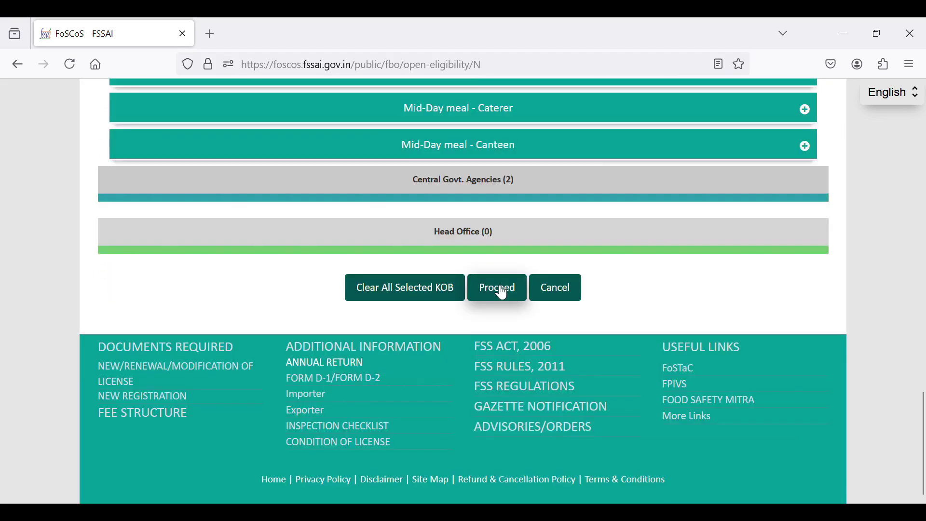
click(502, 292)
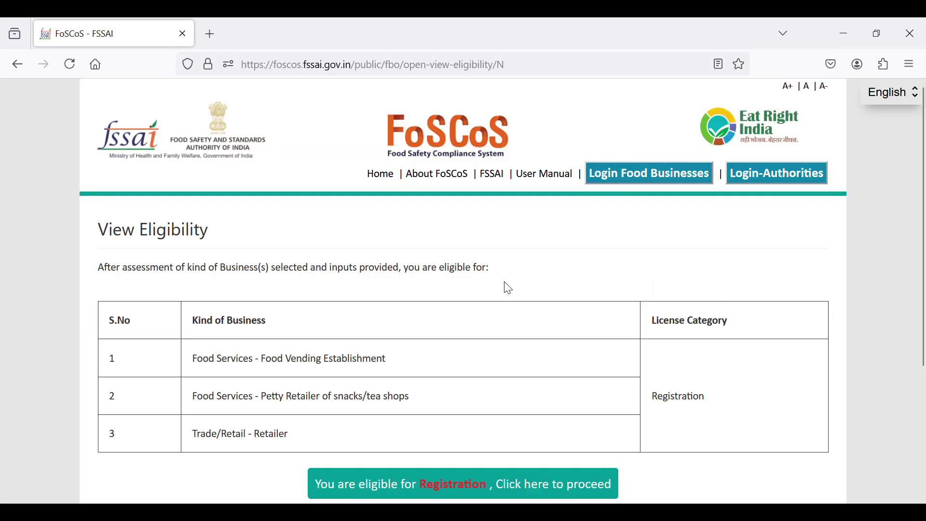
scroll(211, 220, down, 4)
drag(192, 212, 396, 215)
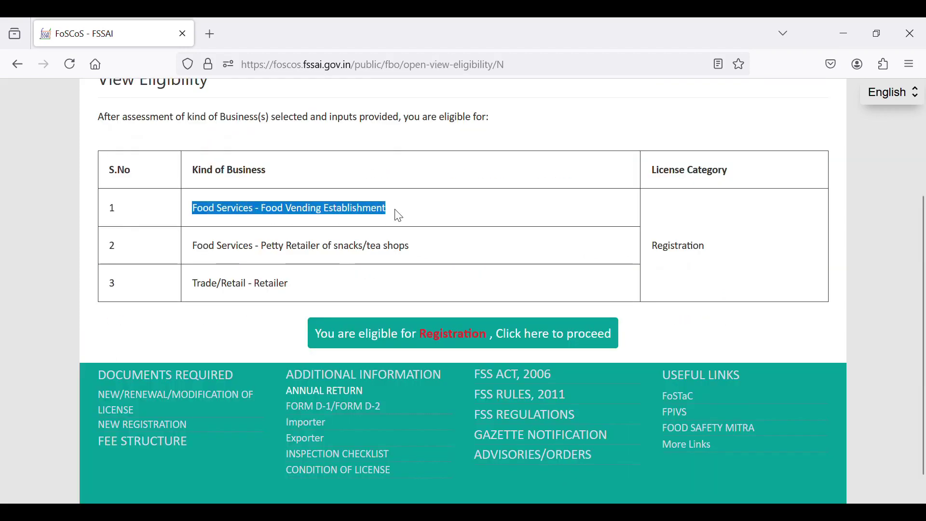
drag(193, 251, 430, 254)
drag(192, 283, 289, 284)
click(458, 338)
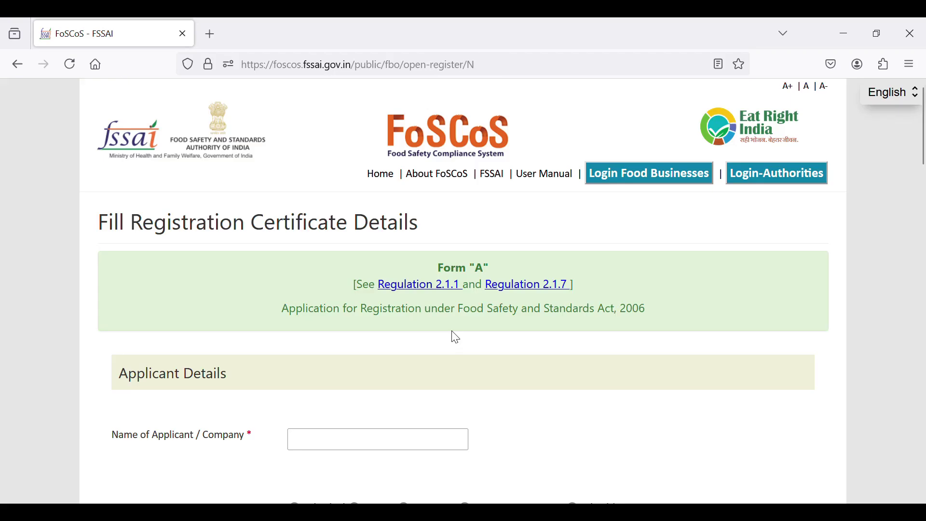
- Go through the designation options in Applicant Details, including Partner, Proprieter, Co-operative Society and Other(s), and settle on Individual
scroll(456, 337, down, 3)
click(324, 293)
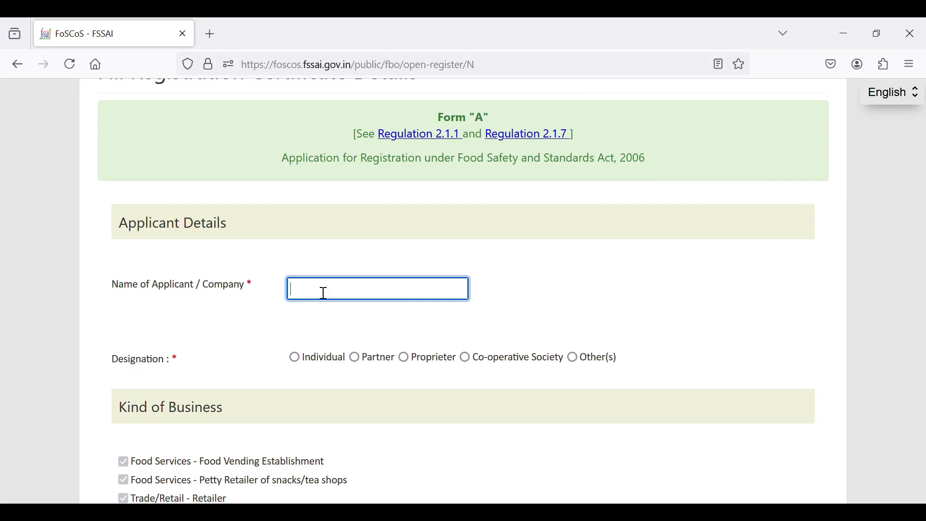
drag(110, 361, 197, 374)
click(295, 360)
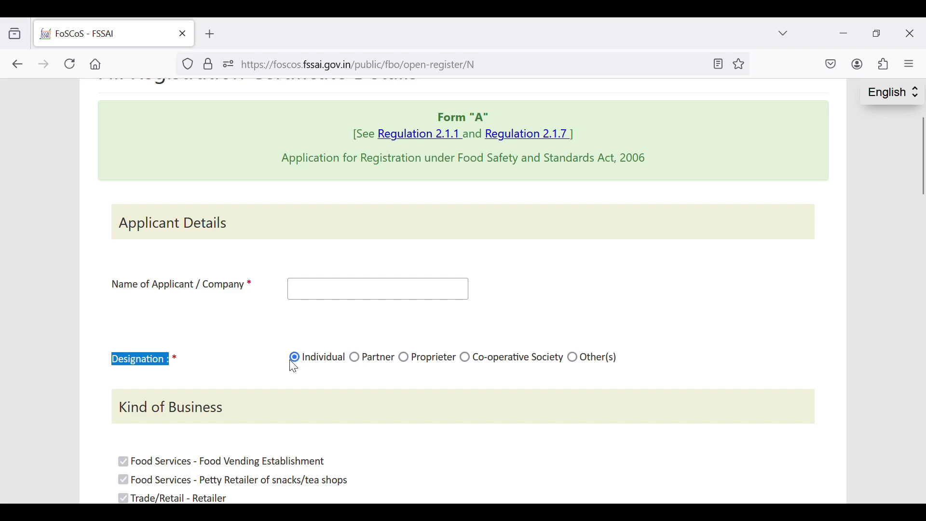
click(407, 361)
click(357, 360)
click(466, 361)
click(575, 359)
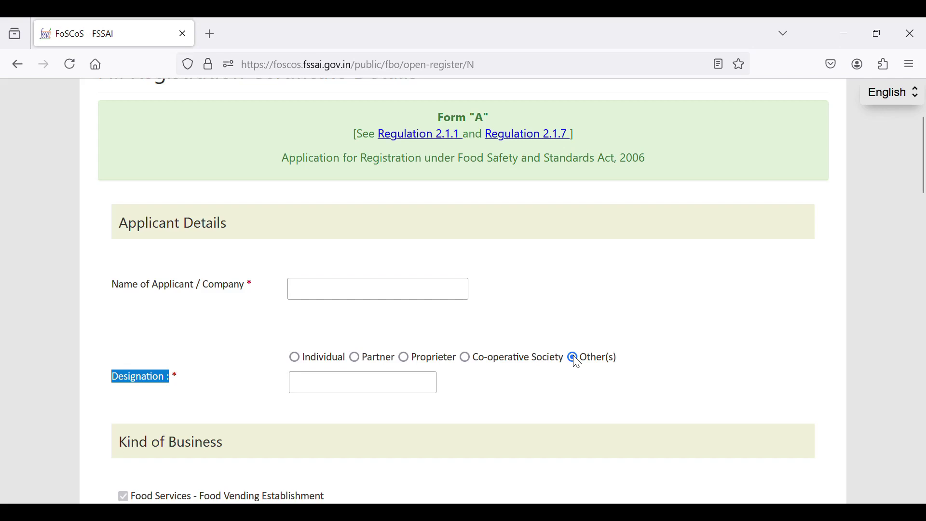
- Examine the Kind of Business section and the address, location, landmark and PAN fields for the food business premises
scroll(575, 361, down, 3)
drag(119, 258, 227, 265)
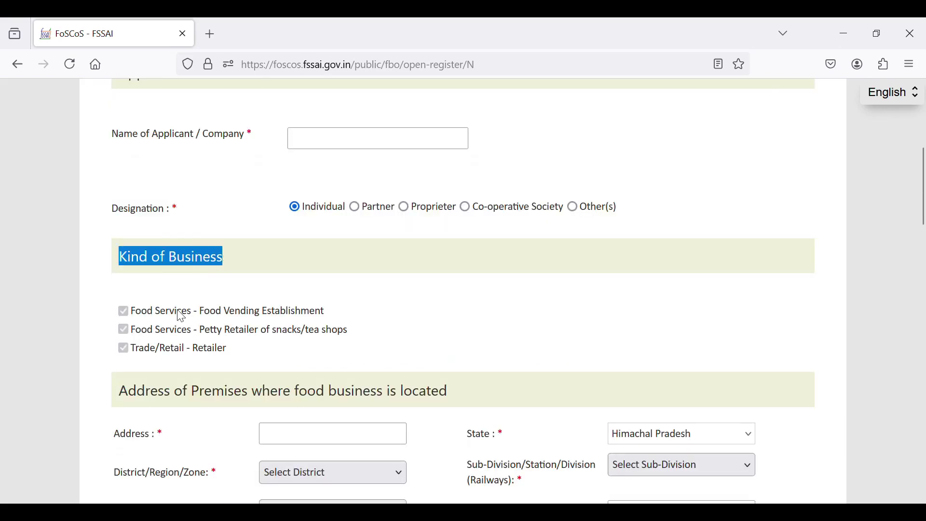
scroll(181, 316, down, 5)
drag(119, 166, 458, 171)
click(282, 213)
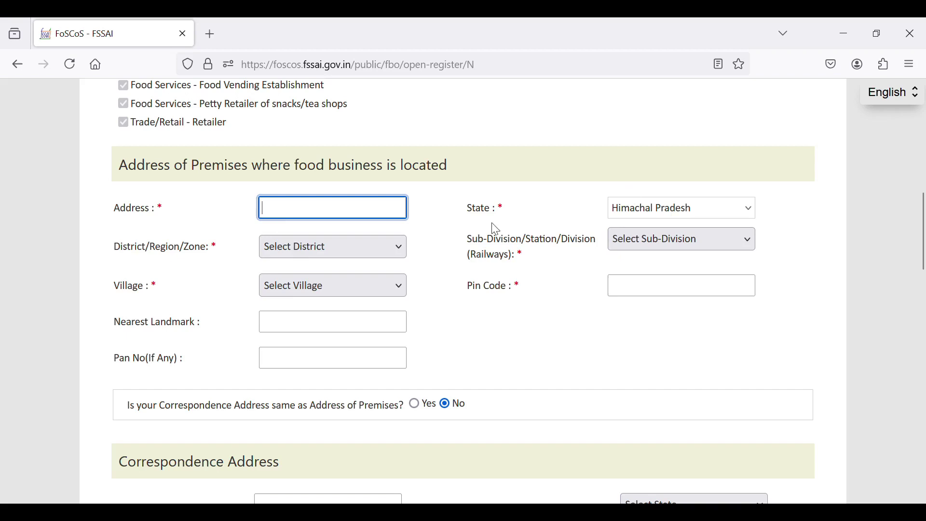
click(405, 250)
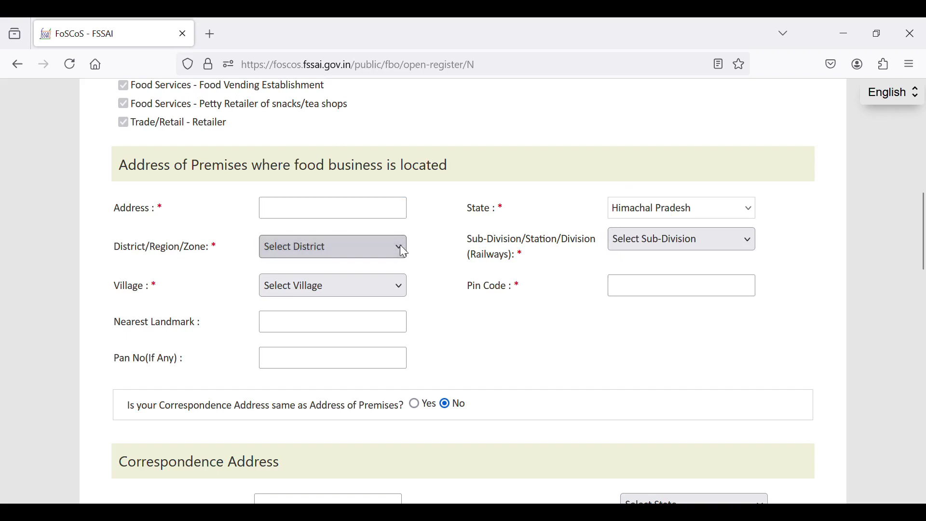
click(750, 242)
click(396, 287)
click(633, 289)
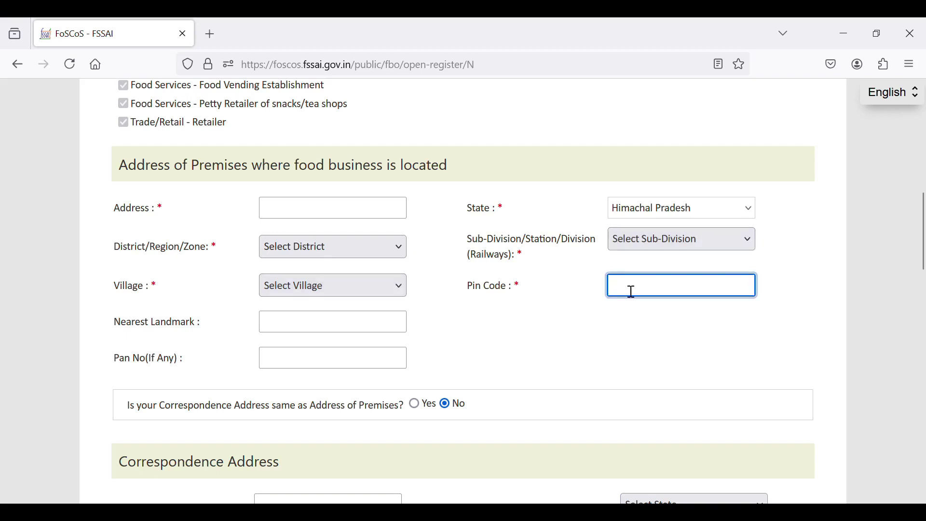
click(288, 329)
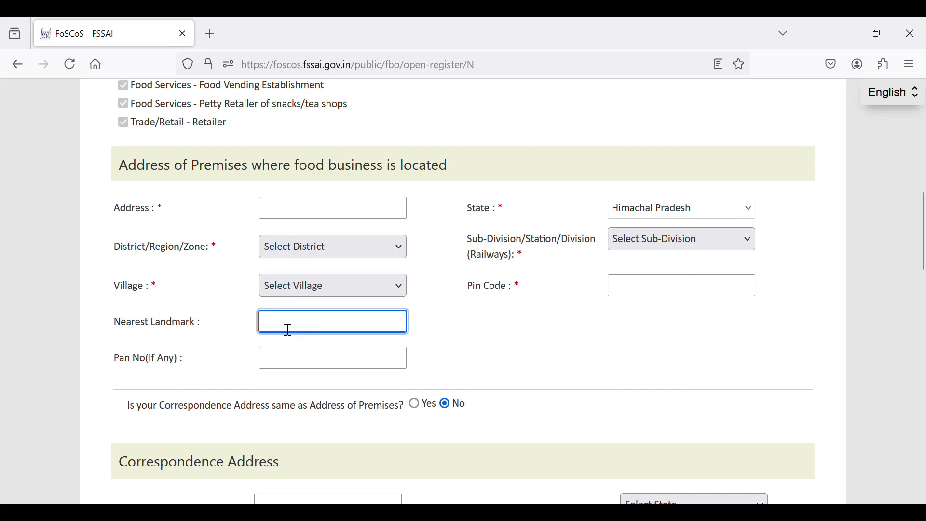
click(277, 368)
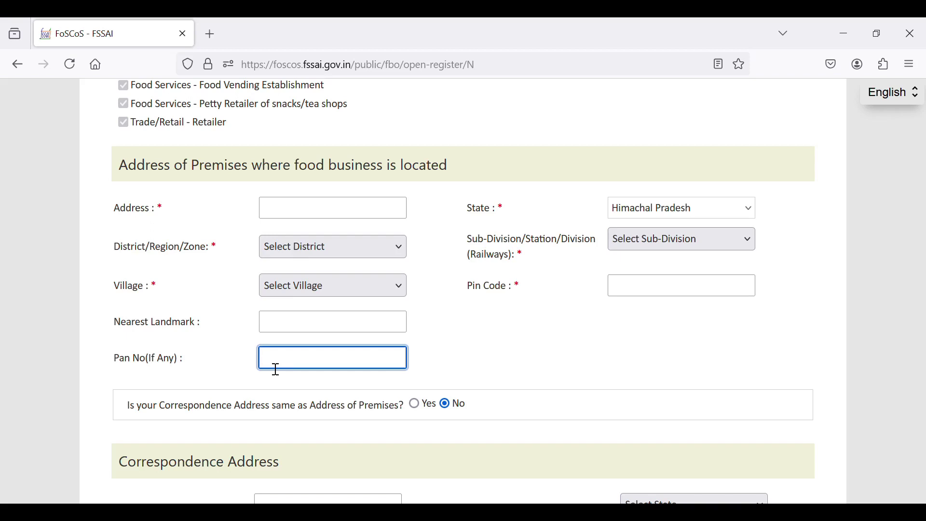
- Examine the question on matching correspondence and premises addresses and the fields of the Correspondence Address section
scroll(276, 370, down, 5)
drag(127, 181, 424, 178)
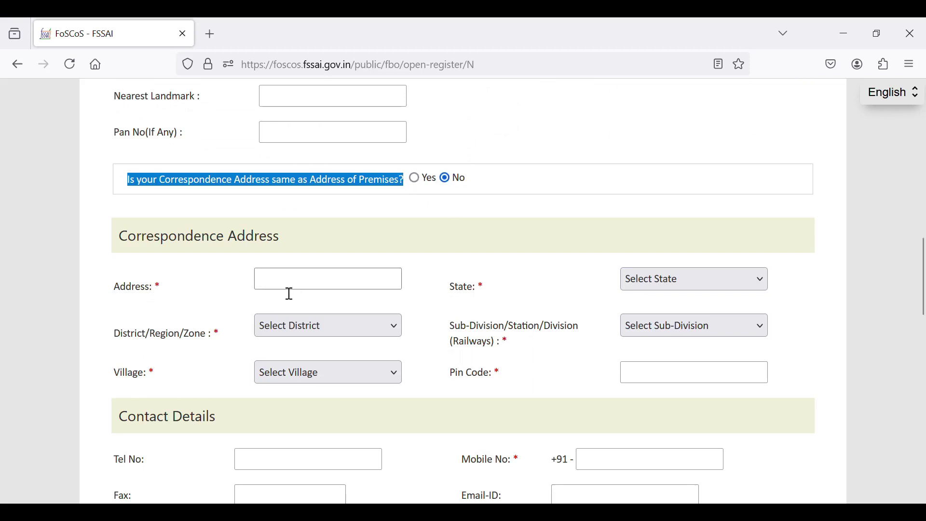
click(272, 285)
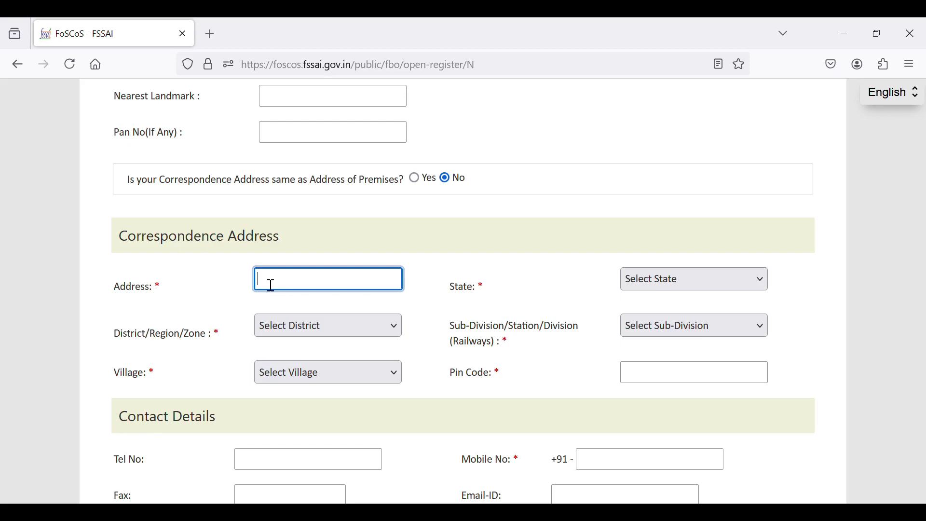
click(531, 282)
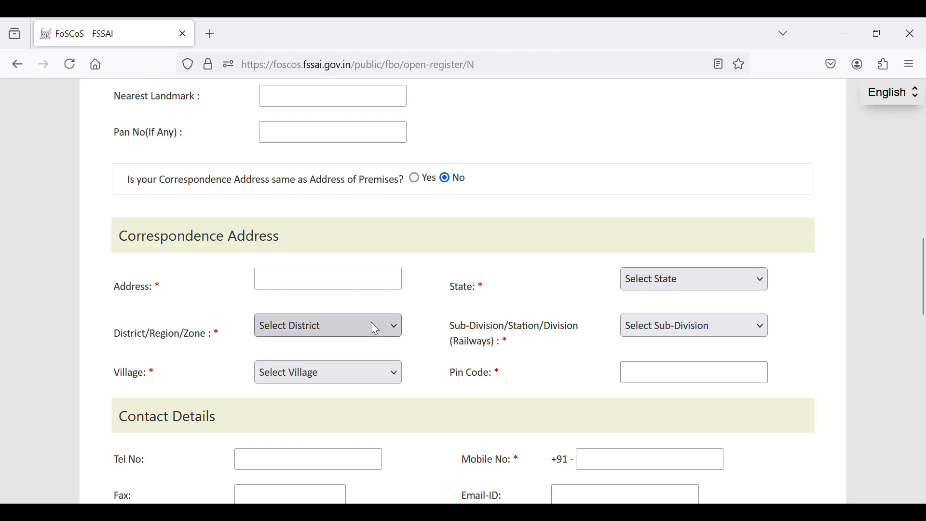
click(646, 381)
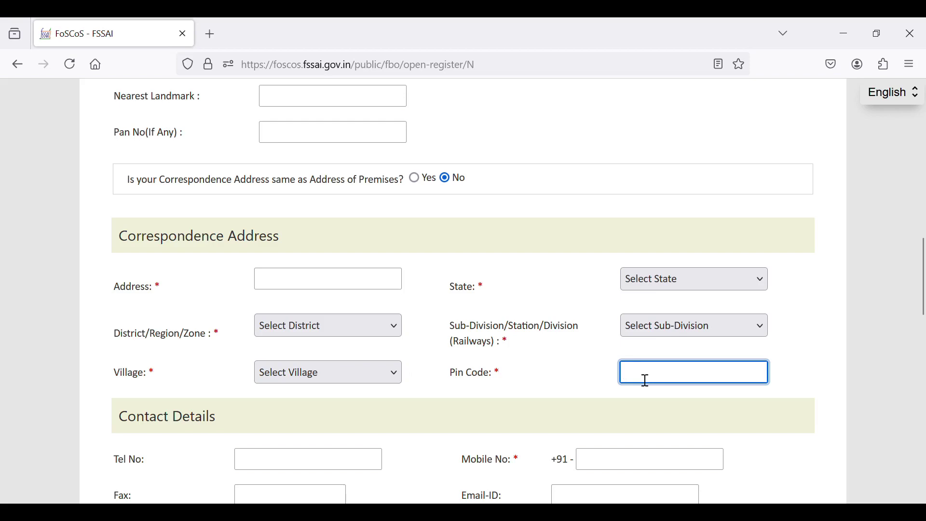
- Go through the phone, fax, email and contact person fields under Contact Details and set the number of years to apply for to 5
scroll(646, 381, down, 6)
drag(119, 116, 231, 123)
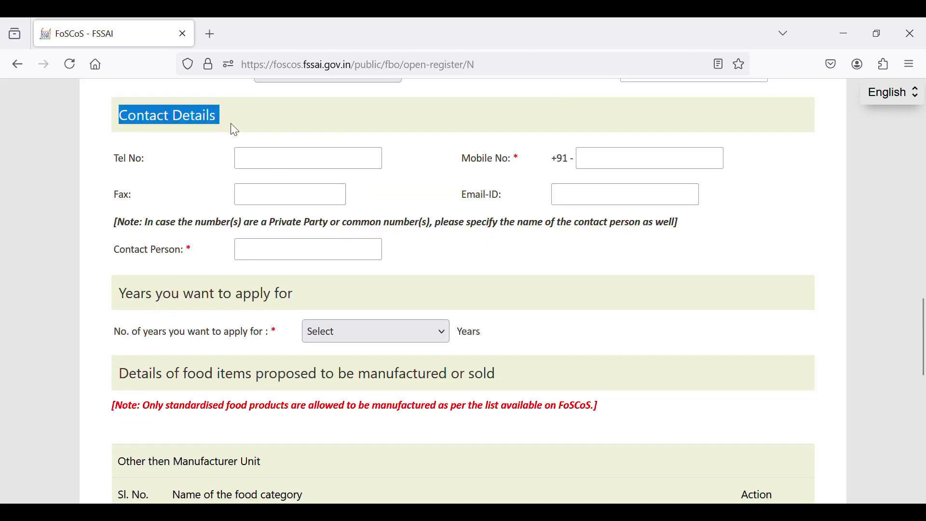
click(261, 167)
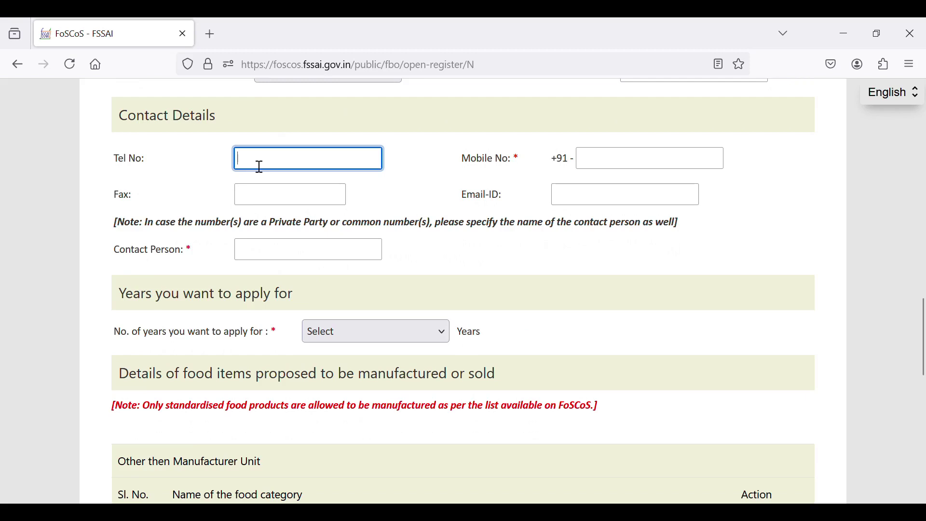
click(593, 166)
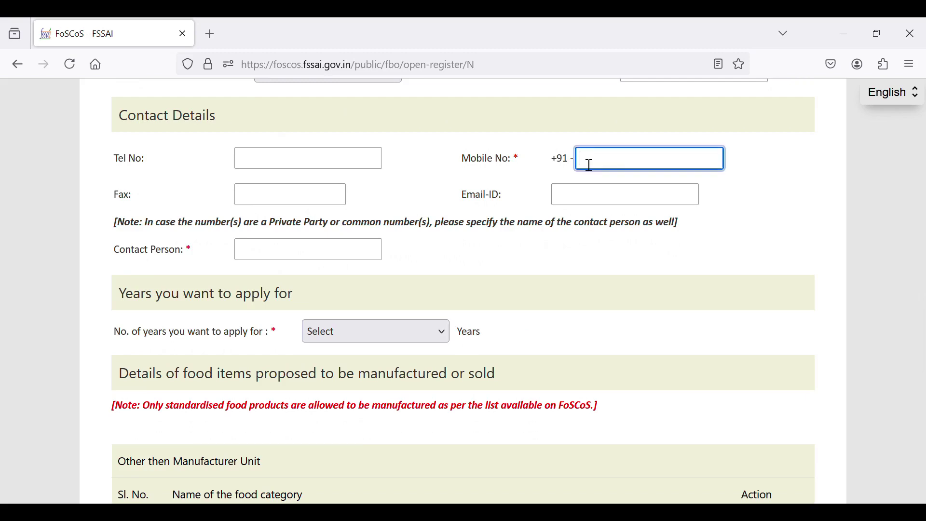
click(278, 200)
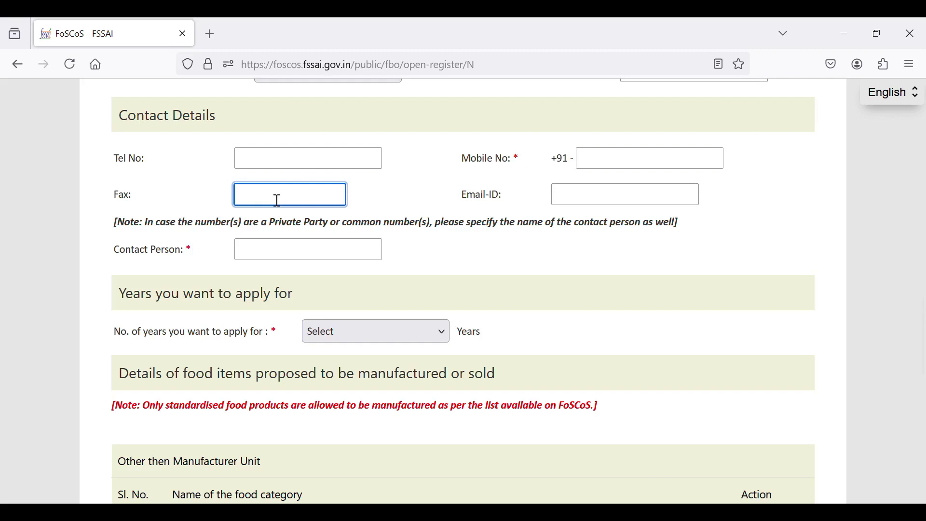
click(580, 203)
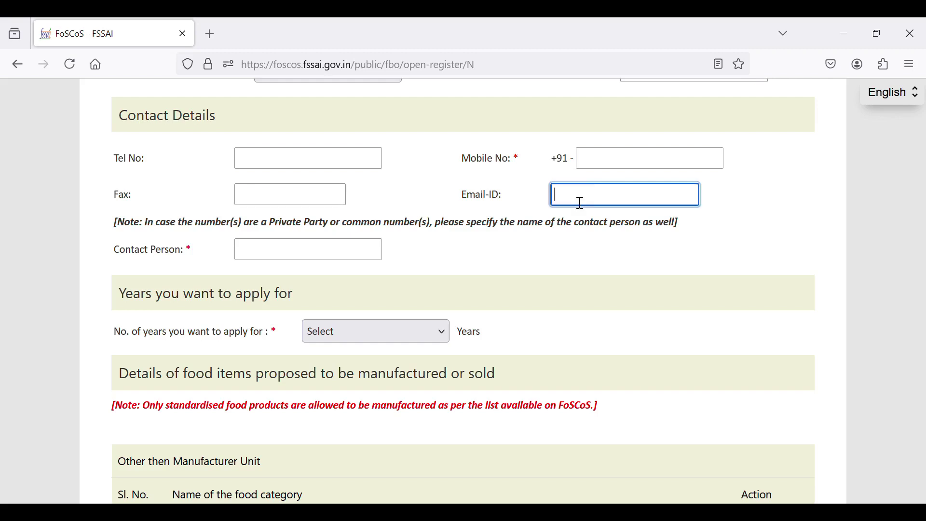
click(268, 256)
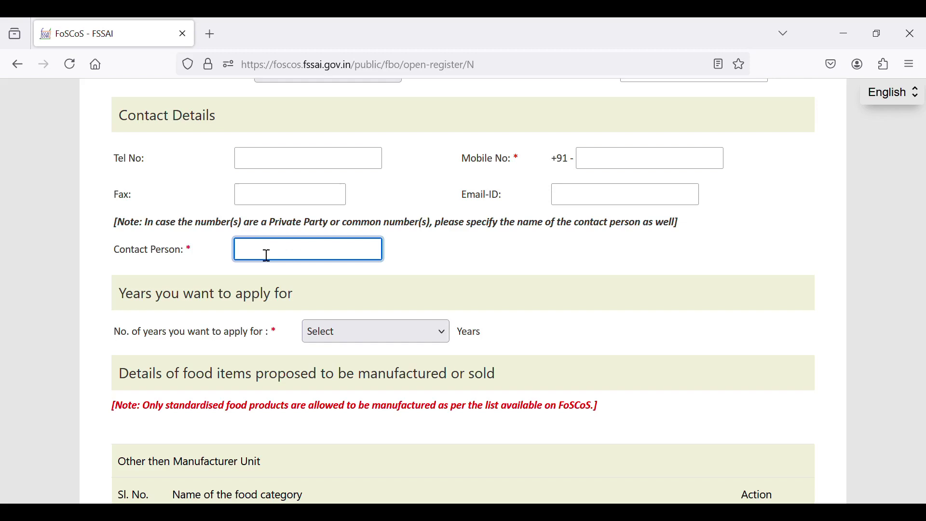
key(Tab)
key(5)
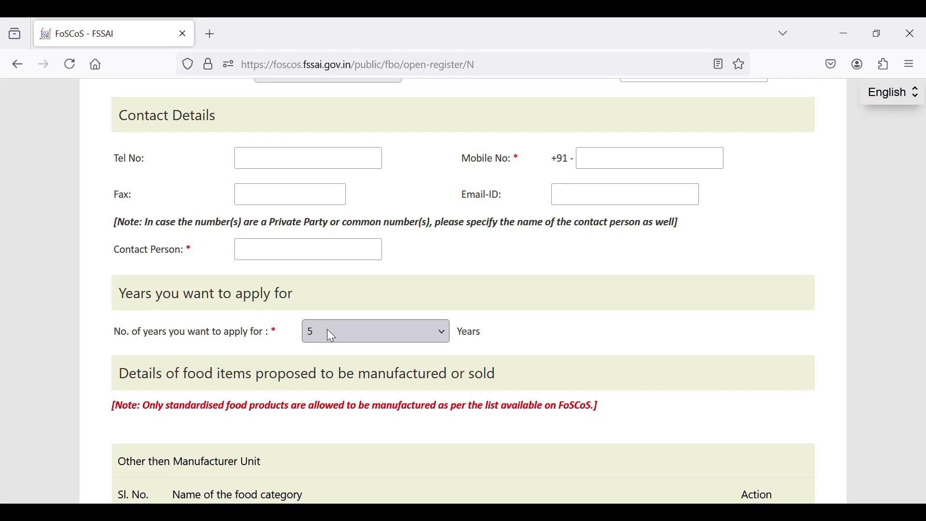
- Add 01 - Dairy products and analogues, excluding products of food category 2.0 to the proposed food items
scroll(327, 328, down, 5)
drag(120, 148, 498, 155)
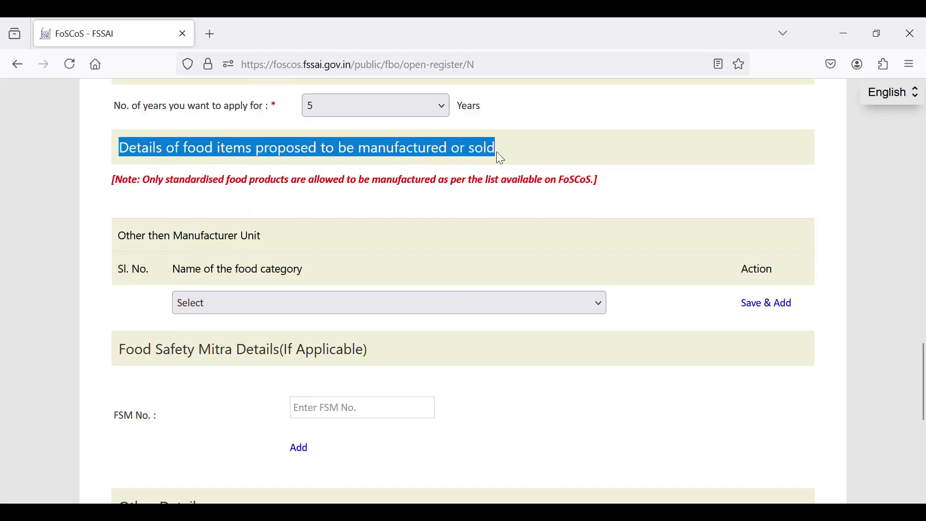
drag(122, 187, 598, 183)
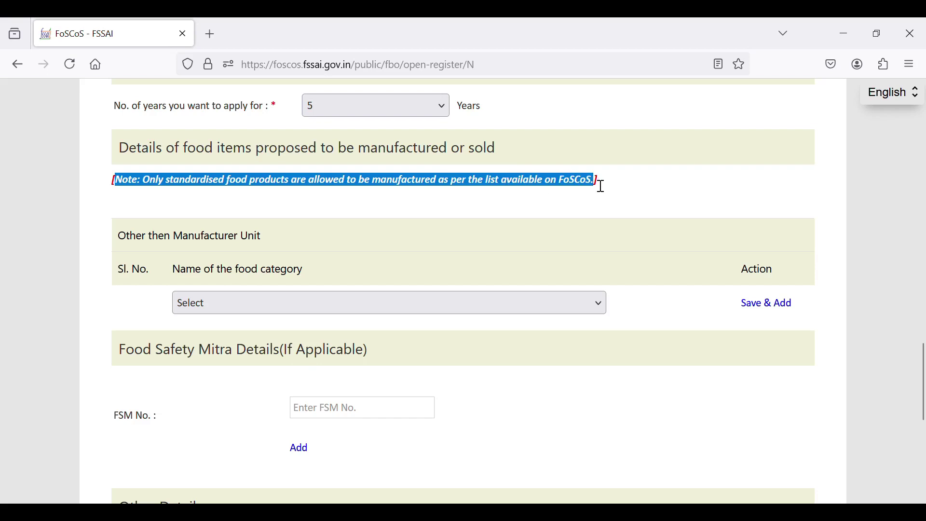
drag(166, 271, 306, 285)
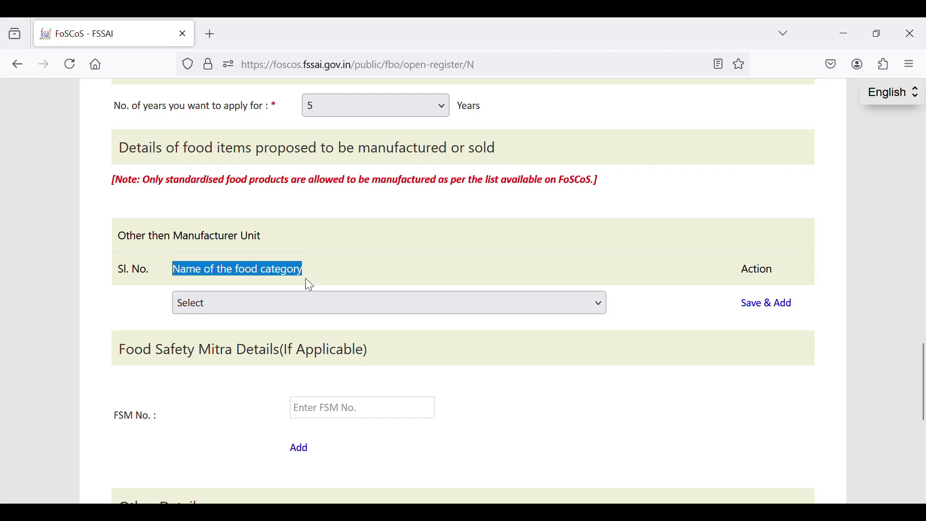
click(598, 302)
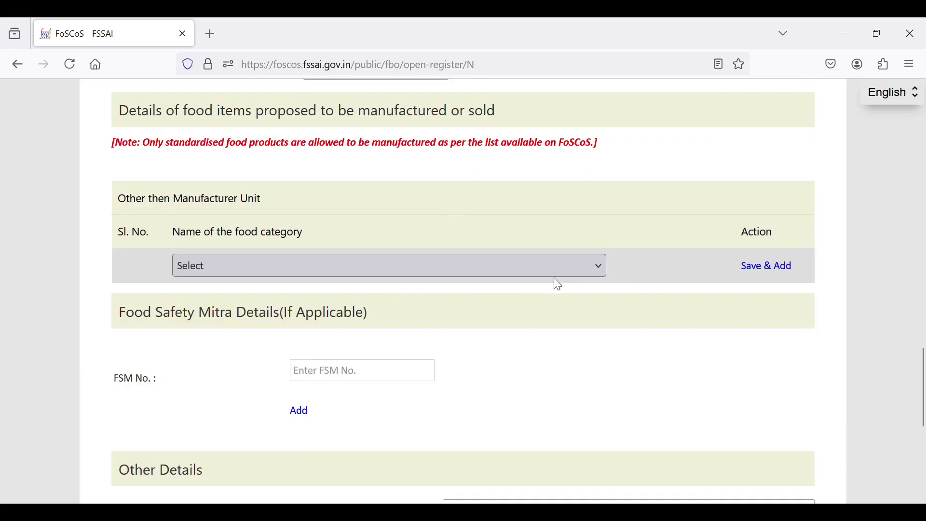
click(299, 315)
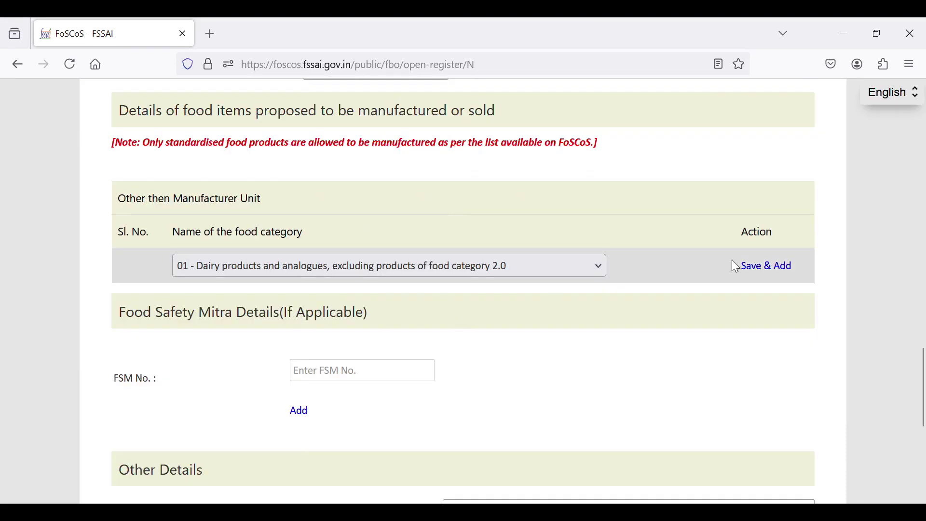
click(763, 267)
- Add food categories 02 - Fats and oils, 03 - Edible ices and 04 - Fruits and vegetables to the proposed food items
scroll(573, 283, down, 3)
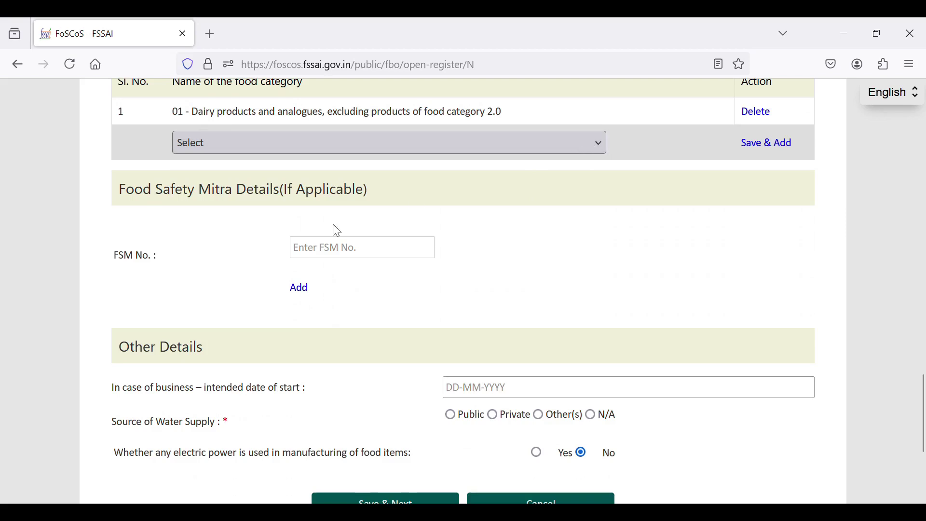
key(Down)
scroll(357, 265, up, 2)
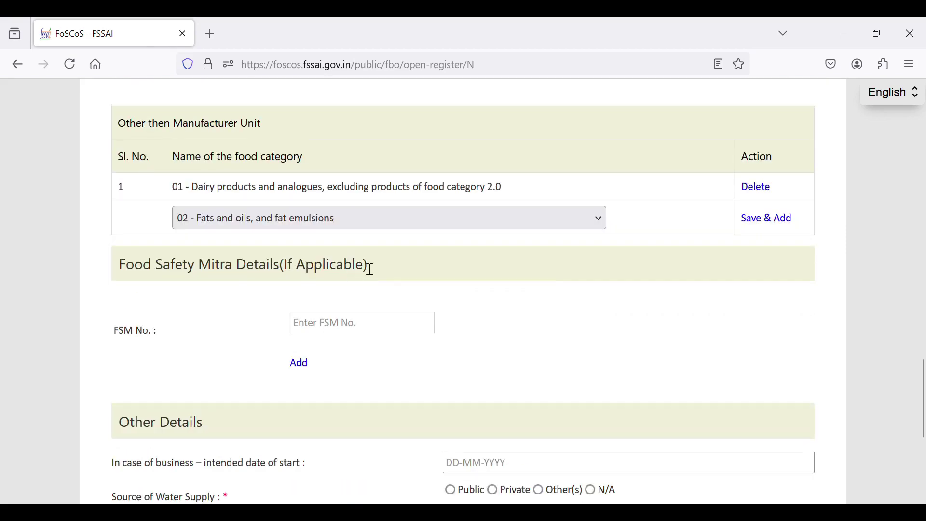
click(772, 220)
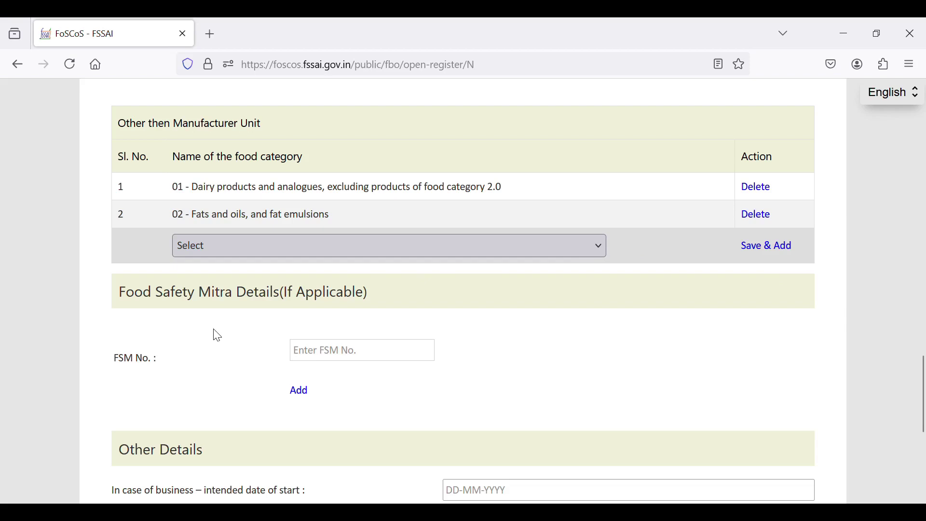
key(Down)
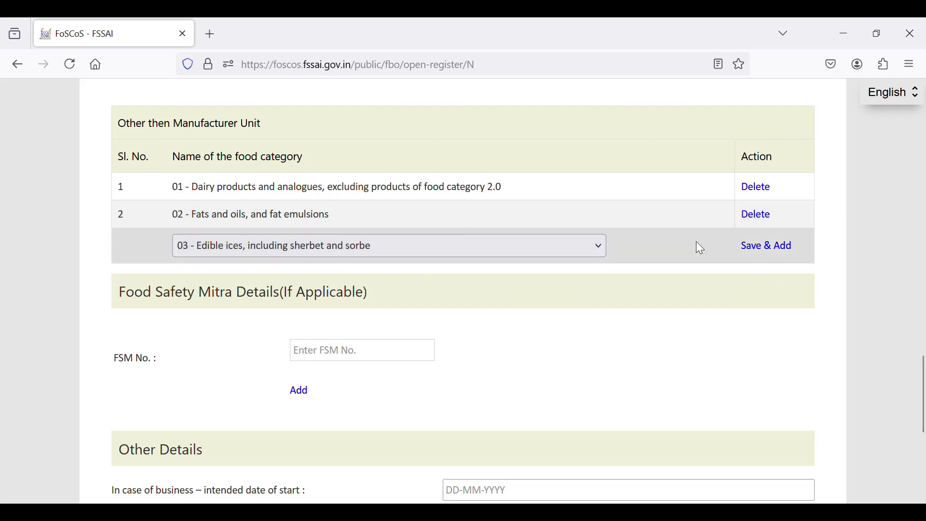
click(747, 247)
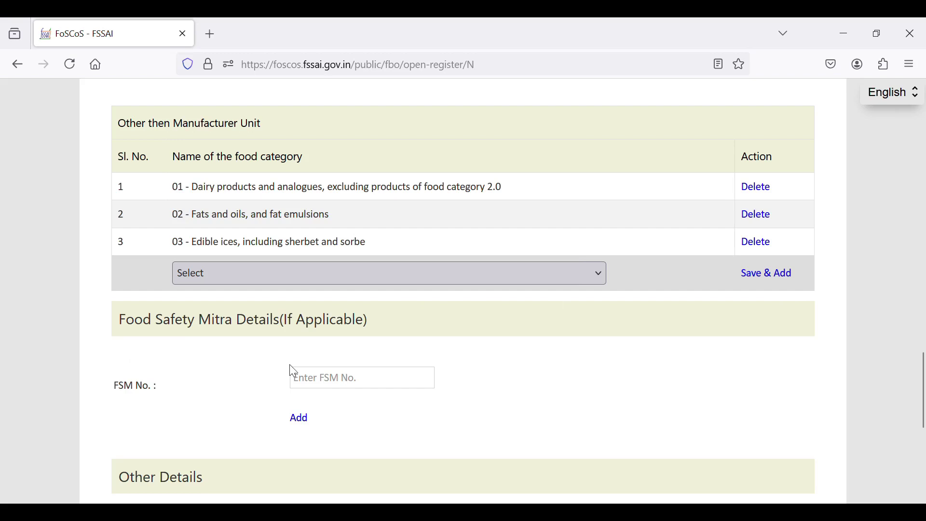
key(Down)
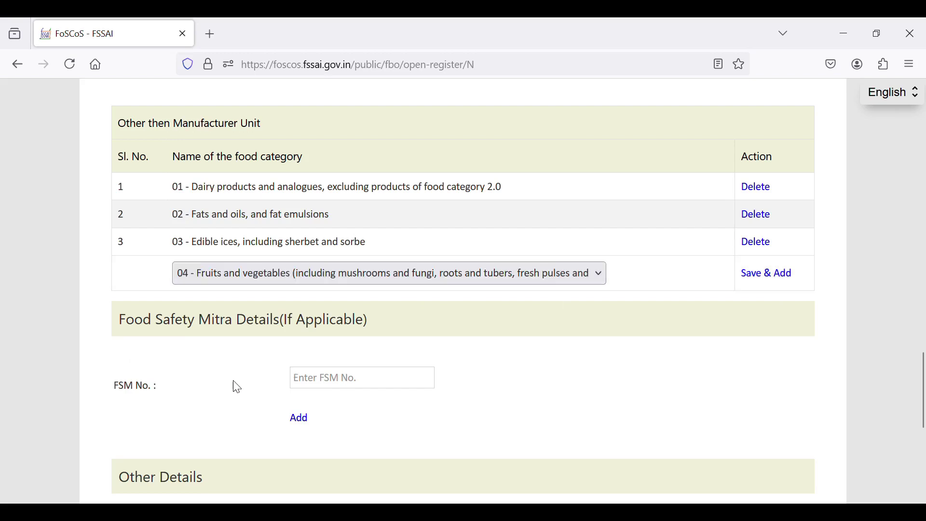
click(781, 279)
- Add food categories 05, 06, 07, 10 to 16, 18 and 99 - Substances added to food, and review the list
scroll(535, 282, down, 3)
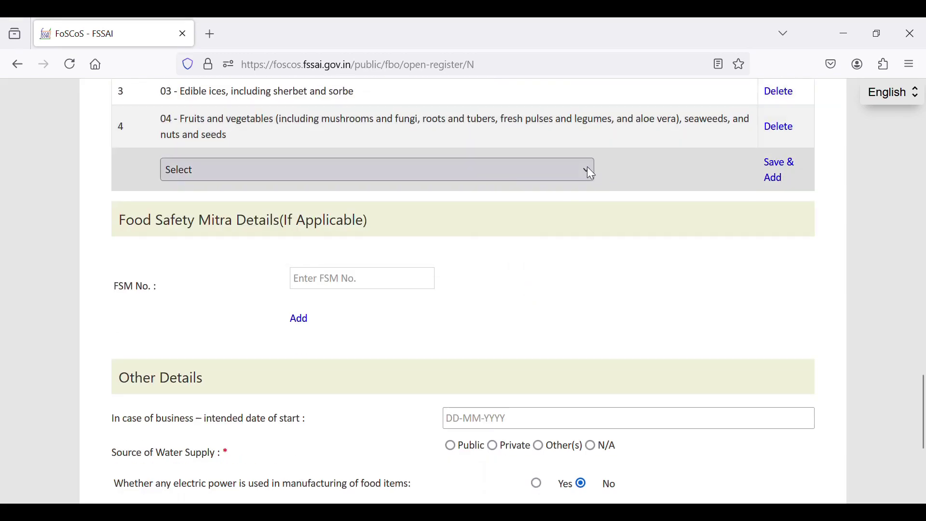
key(Down)
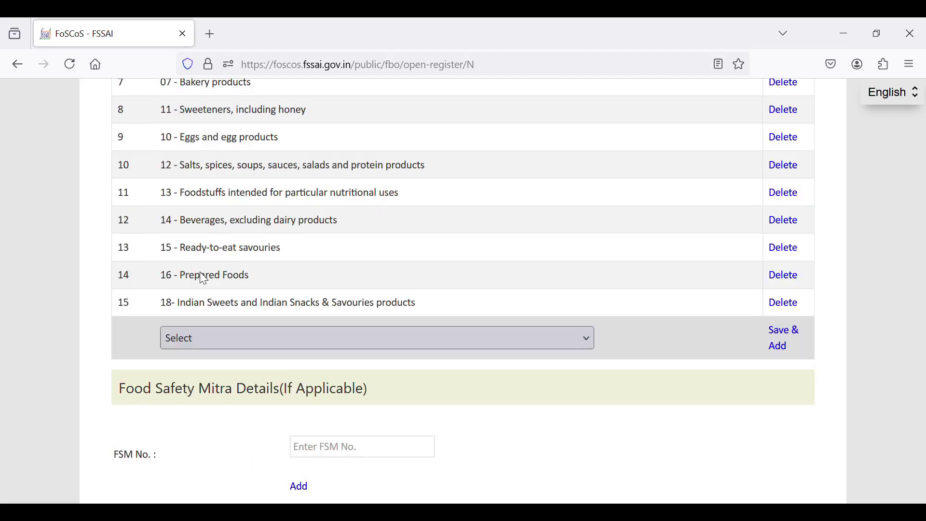
key(End)
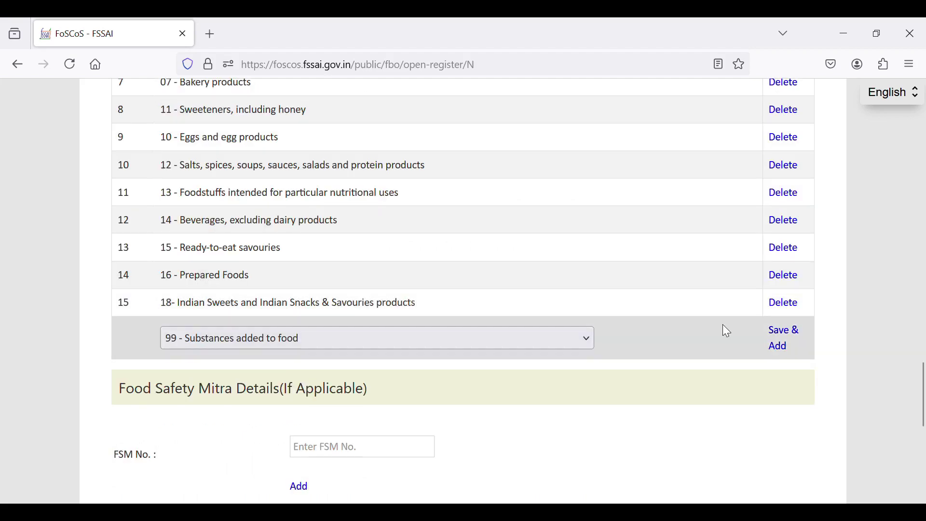
click(783, 338)
scroll(428, 273, up, 6)
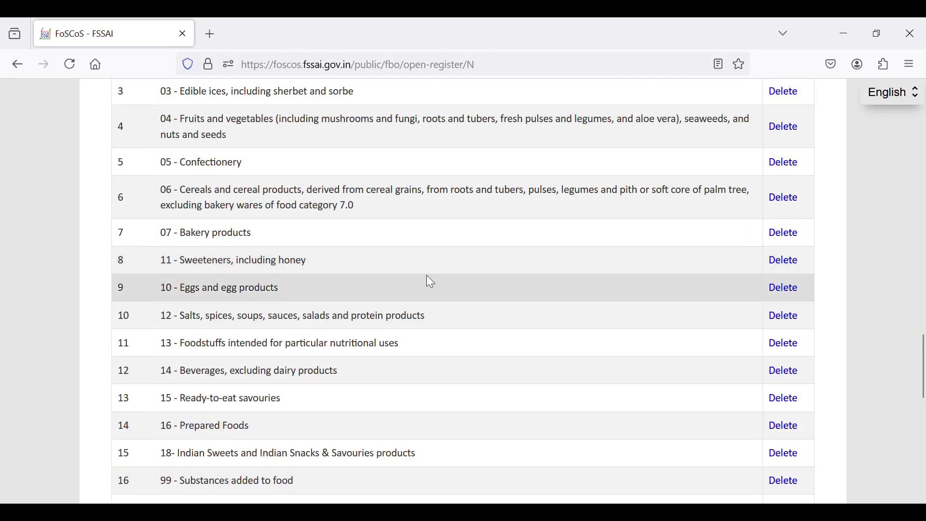
scroll(431, 288, down, 3)
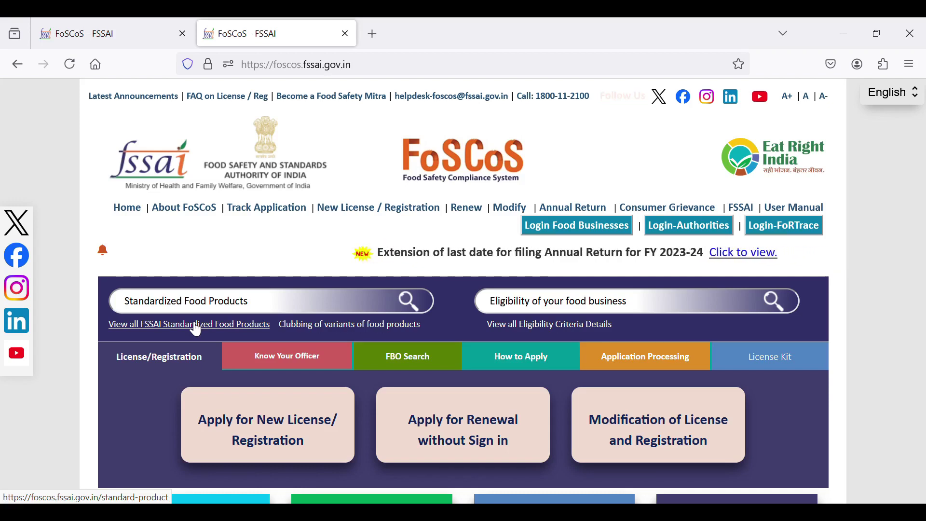
- Open the full list of FSSAI standardized food products and examine the sub-categories, product names and FSSR numbers for dairy products
click(197, 326)
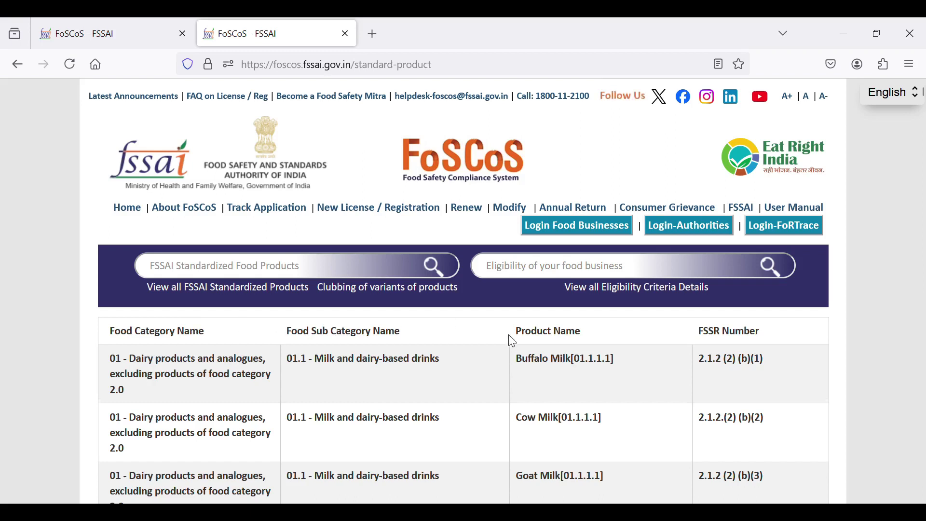
scroll(510, 343, down, 5)
scroll(475, 349, down, 8)
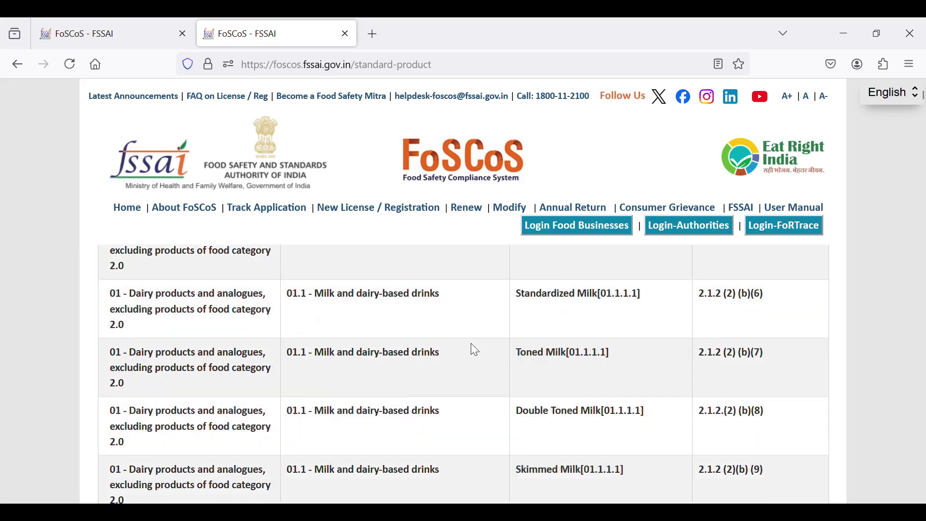
scroll(471, 352, down, 10)
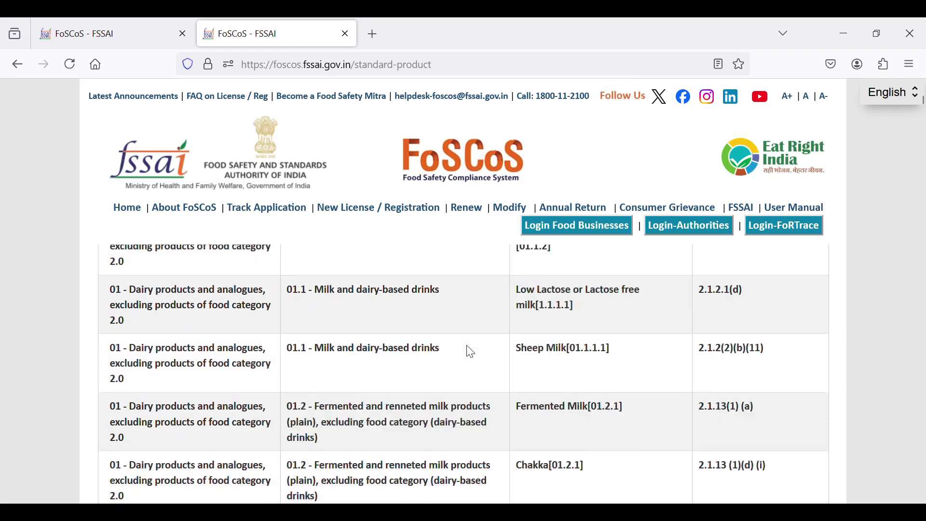
scroll(470, 353, down, 5)
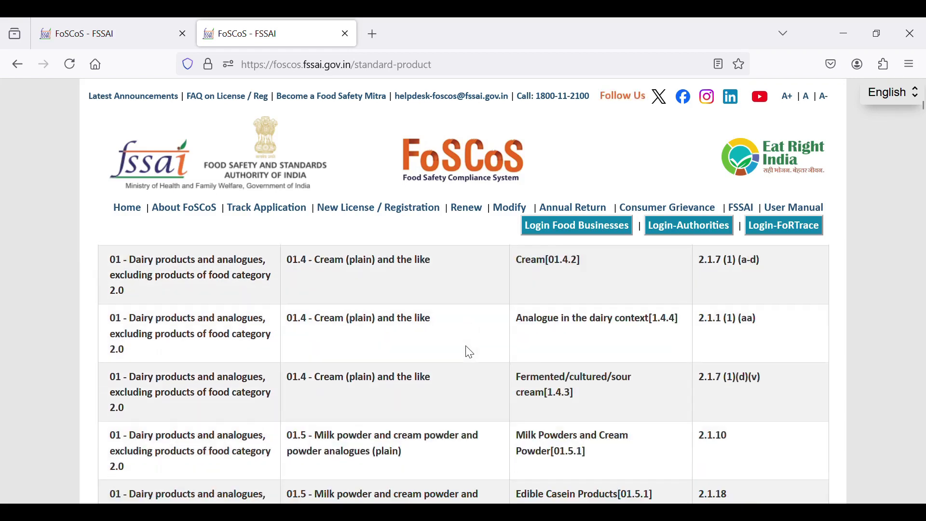
scroll(466, 347, down, 5)
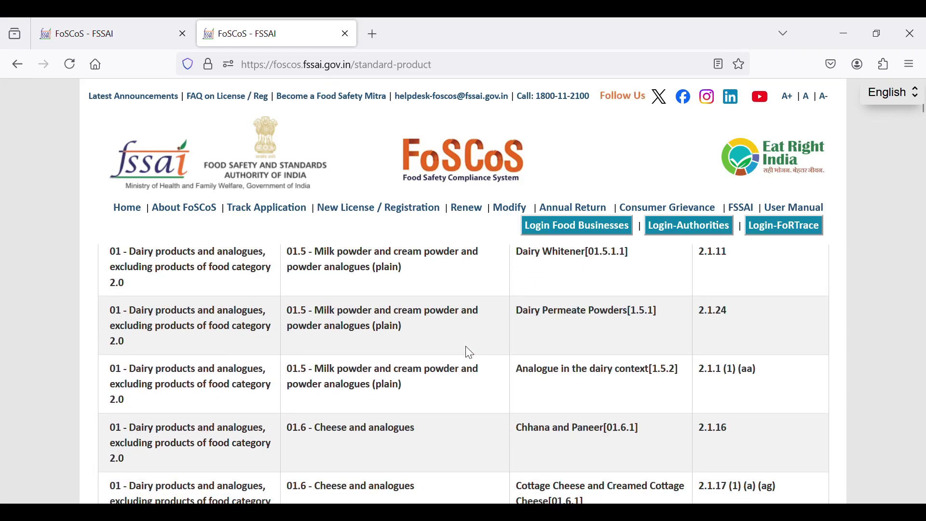
scroll(466, 346, down, 8)
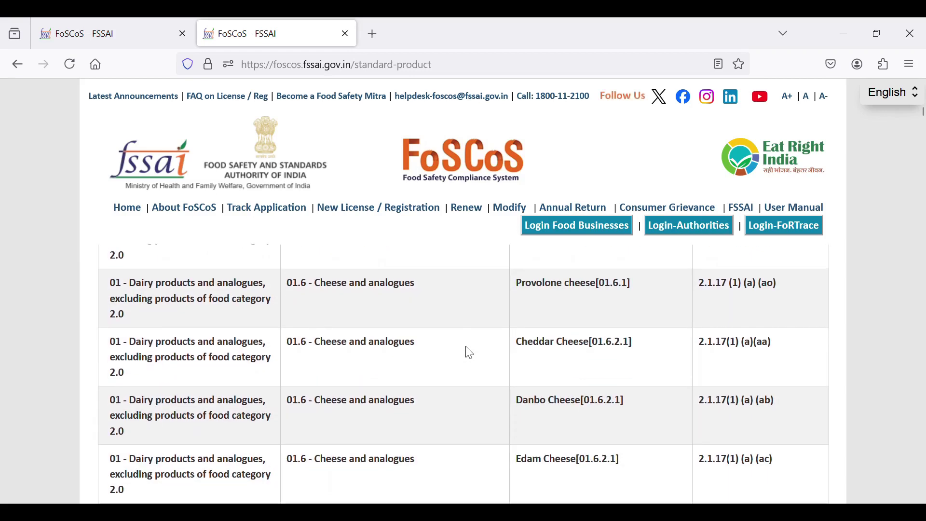
scroll(466, 348, down, 3)
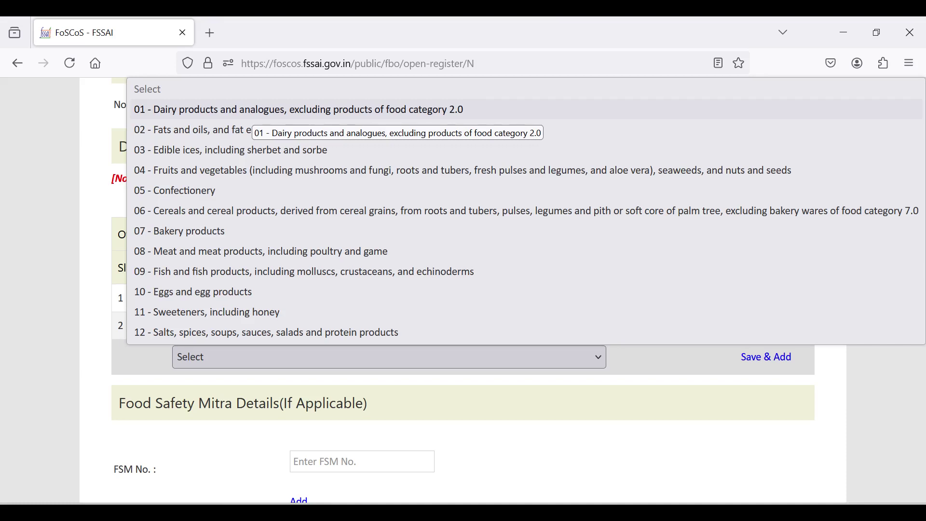
- Examine the Food Safety Mitra number, intended date of start and source of water supply fields of the registration form
scroll(488, 265, down, 10)
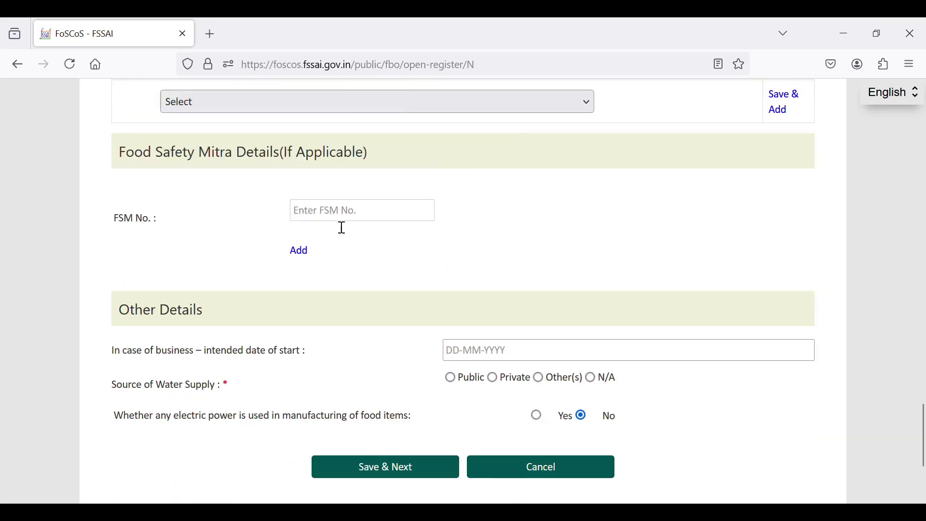
click(326, 217)
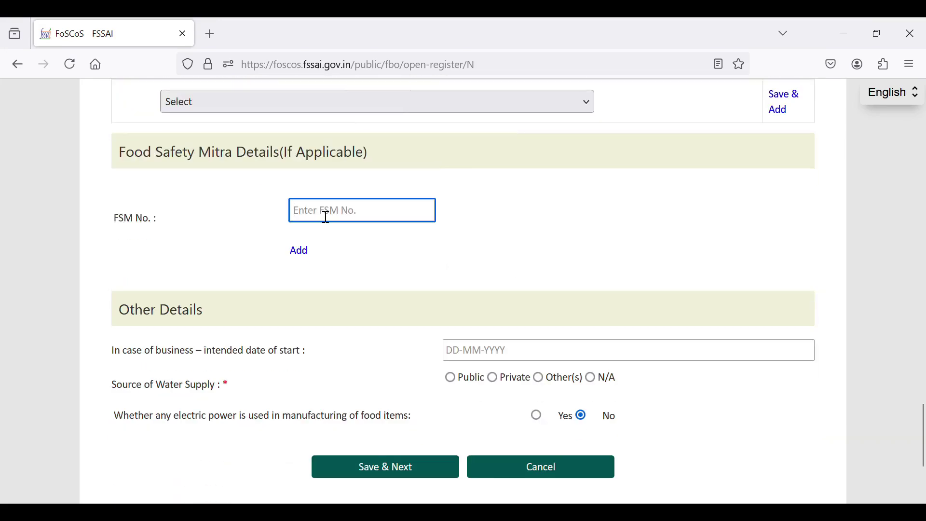
drag(119, 312, 207, 326)
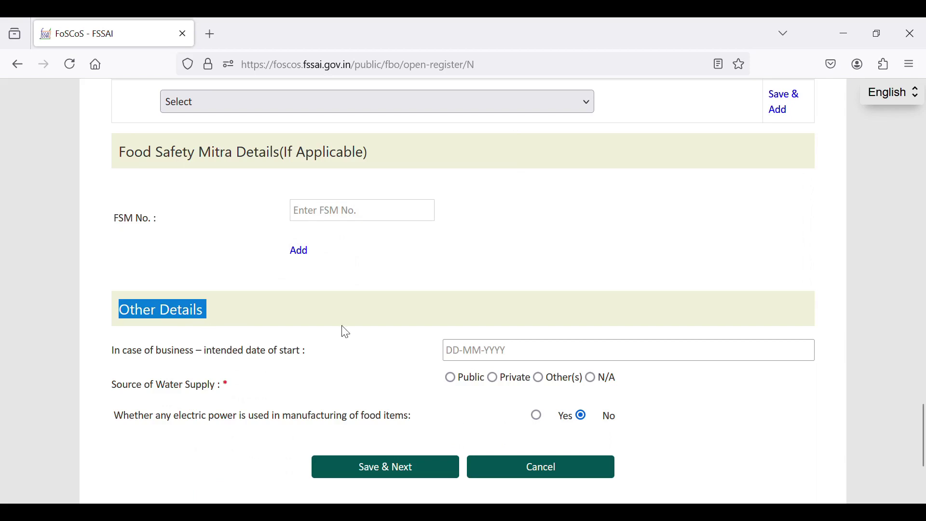
click(470, 356)
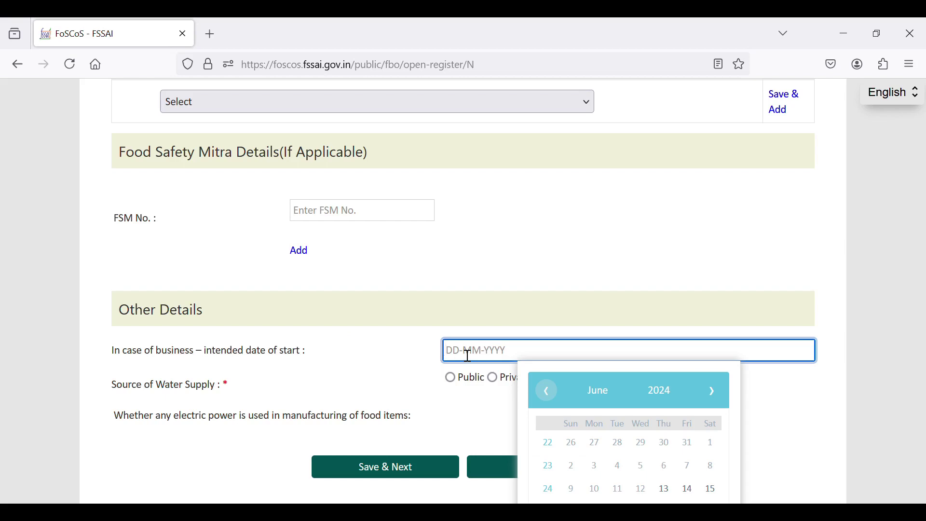
drag(113, 392, 220, 408)
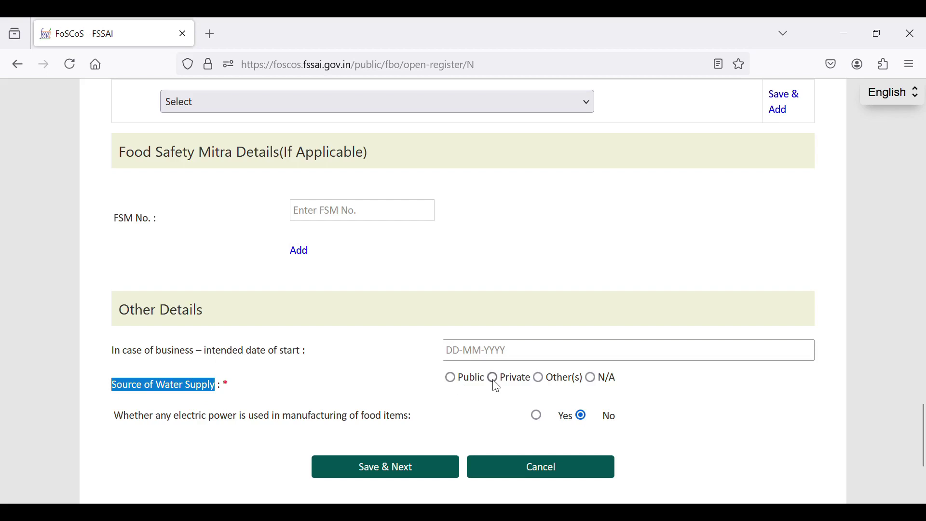
- Set the source of water supply to N/A, save the form and proceed past the food category summary
click(595, 381)
drag(284, 420, 436, 421)
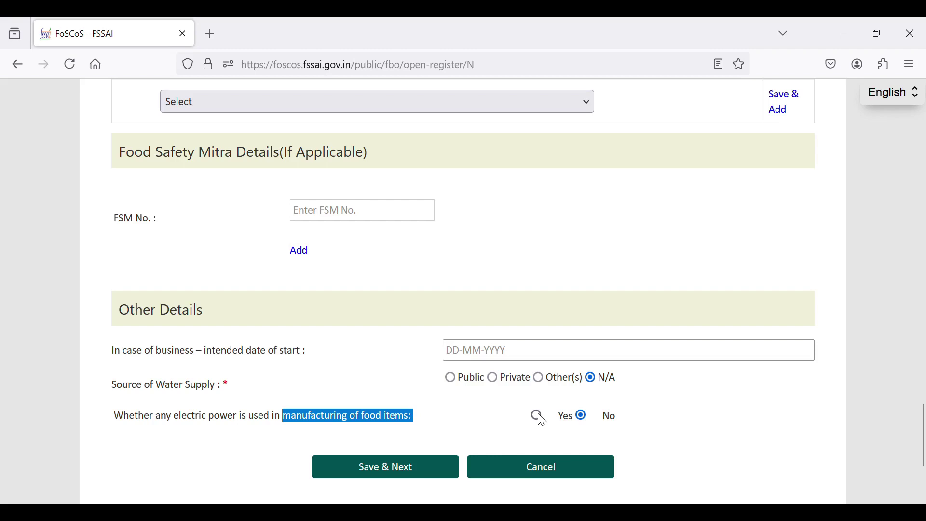
click(401, 470)
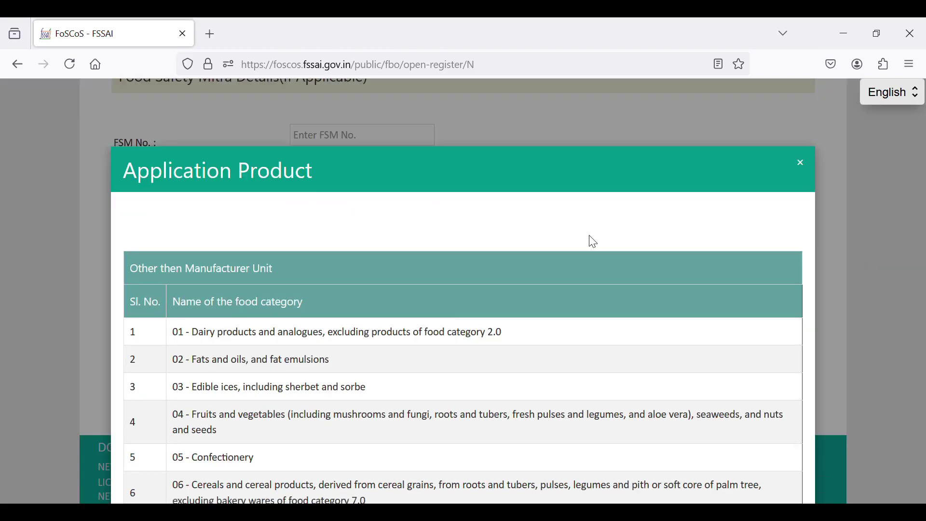
scroll(589, 236, down, 7)
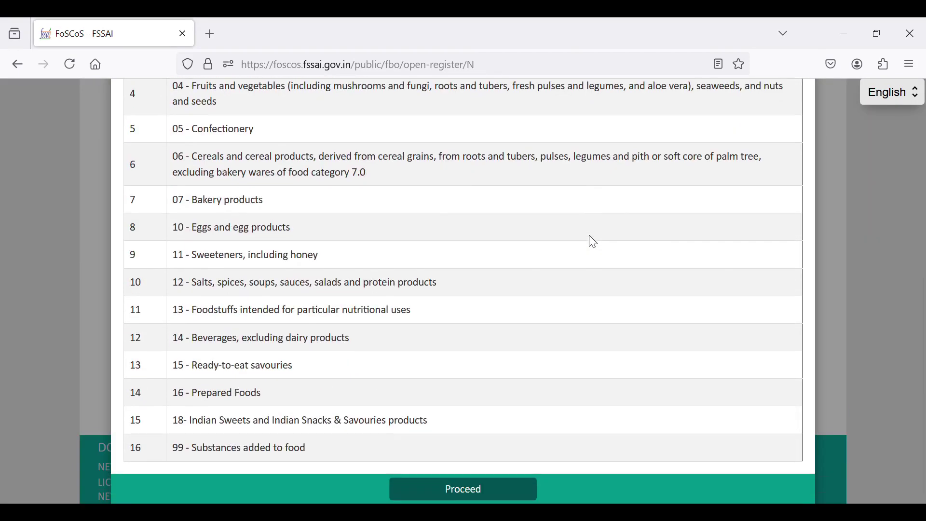
click(465, 488)
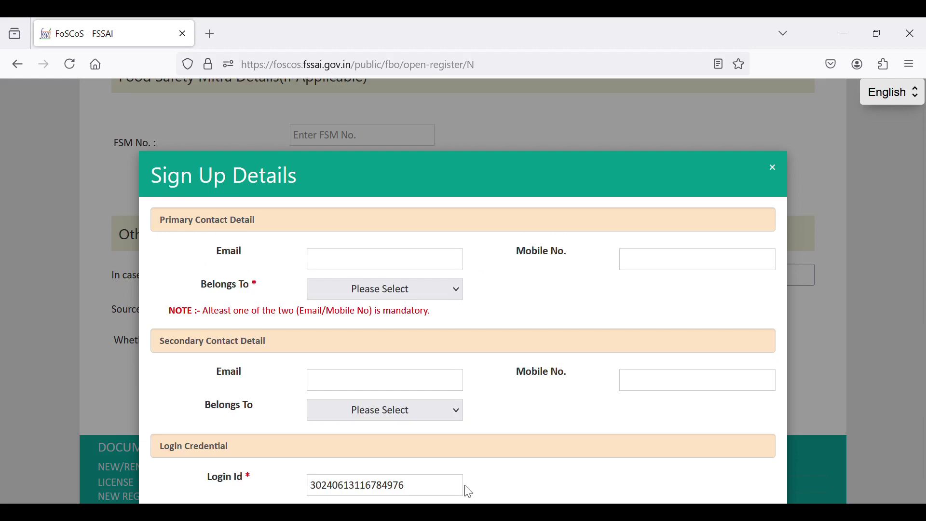
- Set whom the primary contact details belong to as Self in the sign-up form
click(333, 264)
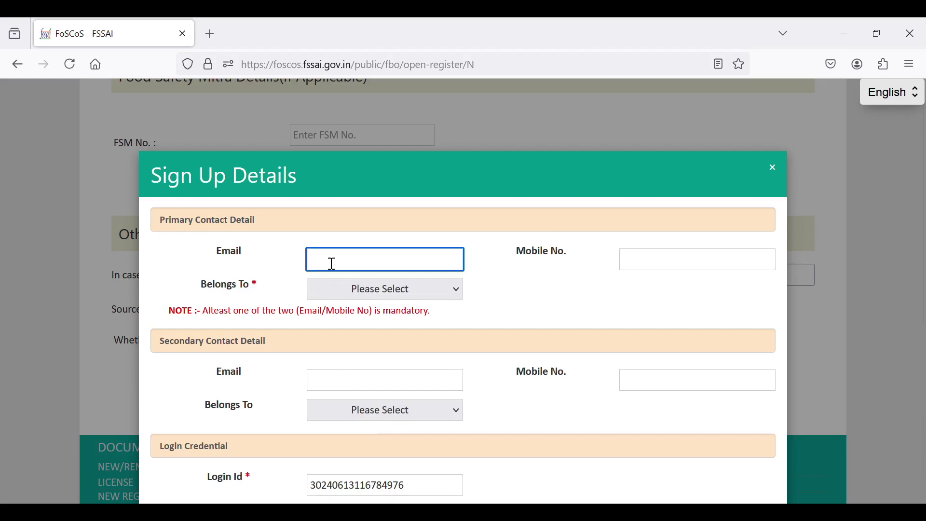
click(638, 264)
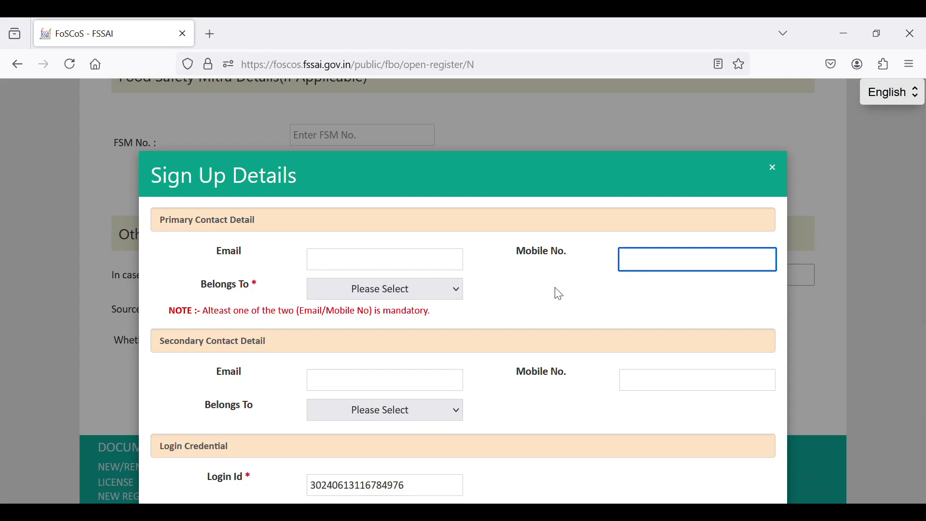
click(448, 291)
click(357, 327)
scroll(467, 312, down, 2)
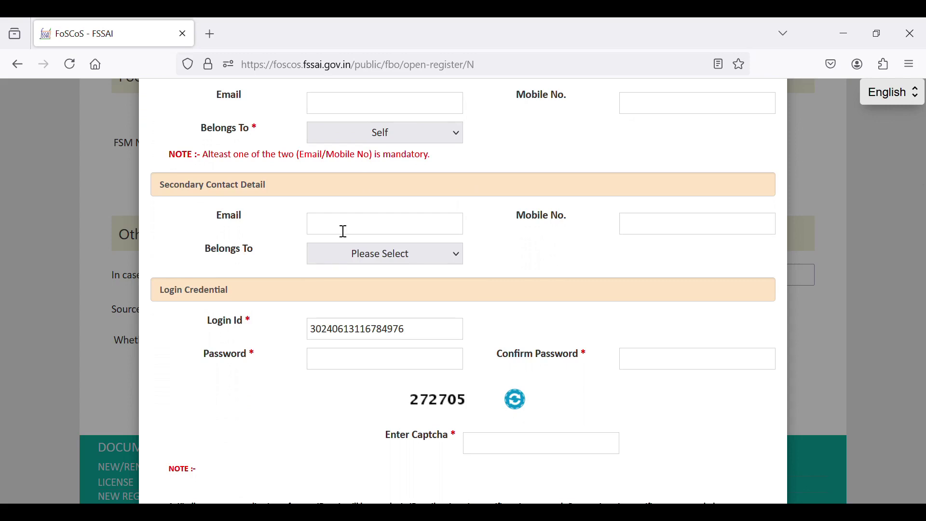
- Enter and confirm the account password, fill in the captcha, submit the sign-up and acknowledge it
scroll(424, 240, down, 3)
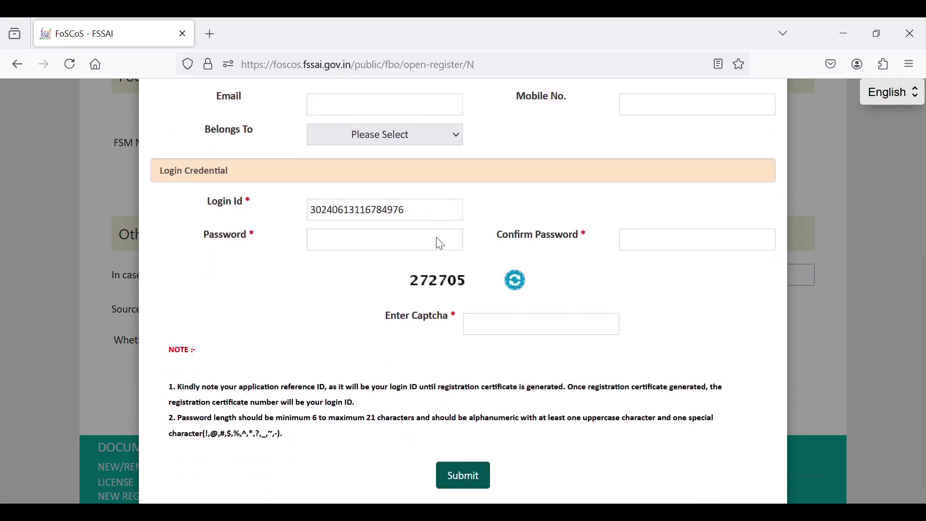
click(330, 249)
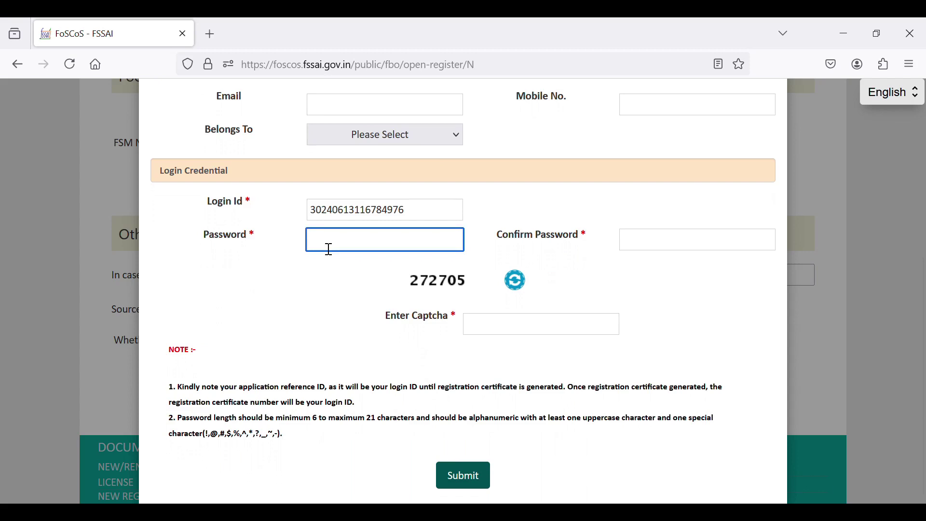
click(646, 243)
click(494, 331)
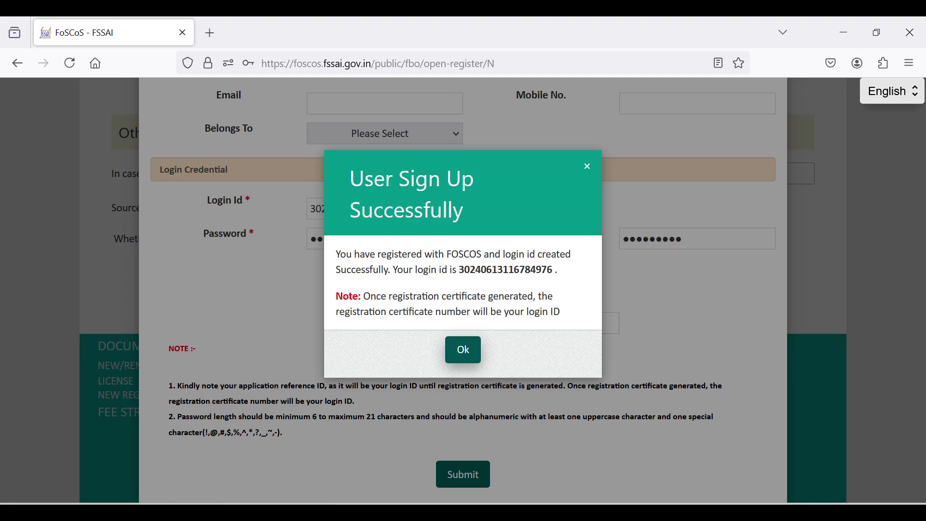
key(Return)
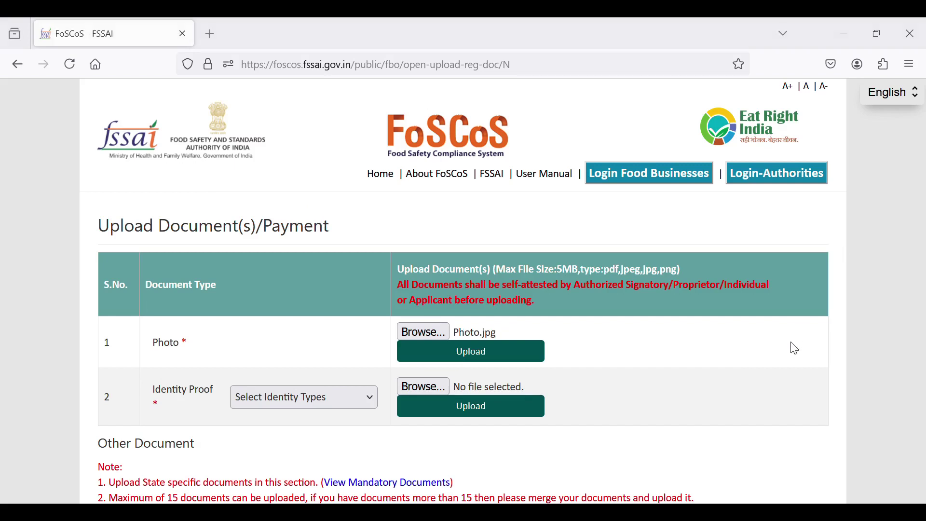
- Upload Photo.jpg as the photo and Aadhaar Card.JPG as the identity proof of type Aadhar Card
click(482, 356)
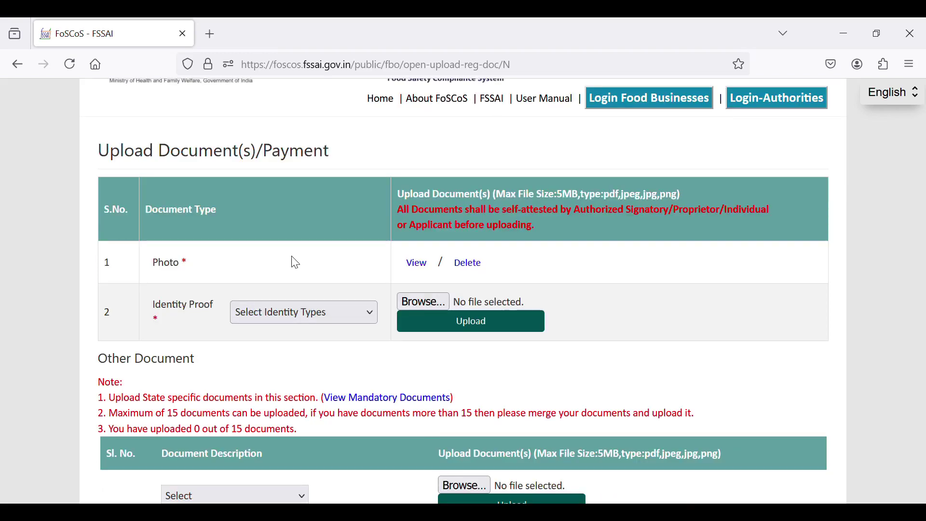
click(304, 312)
click(299, 334)
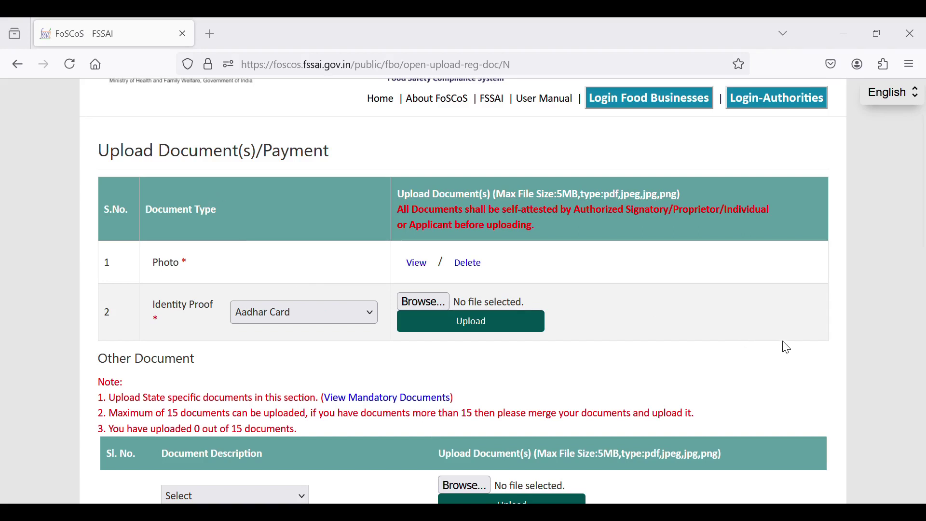
click(423, 302)
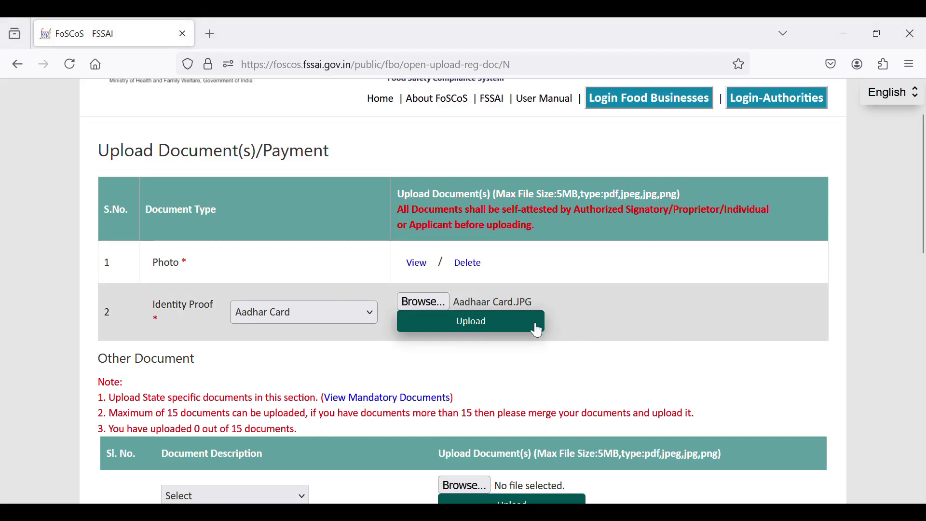
click(471, 321)
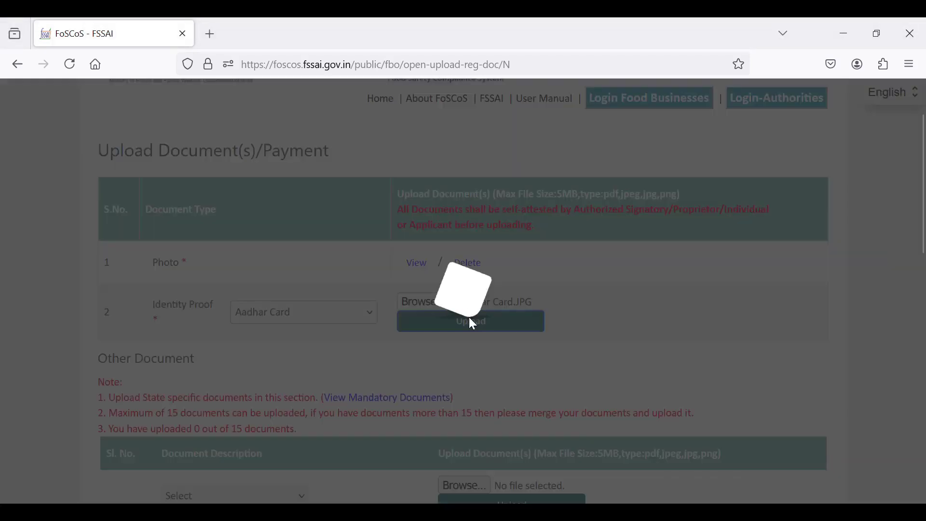
- Open the Himachal Pradesh mandatory documents letter, read its list of additional requirements and close it
scroll(477, 327, down, 5)
drag(108, 247, 369, 250)
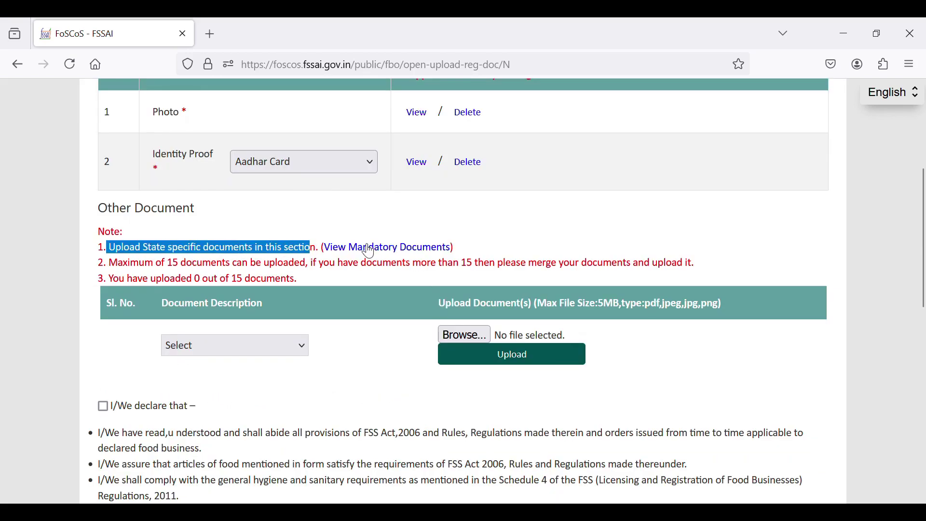
click(369, 248)
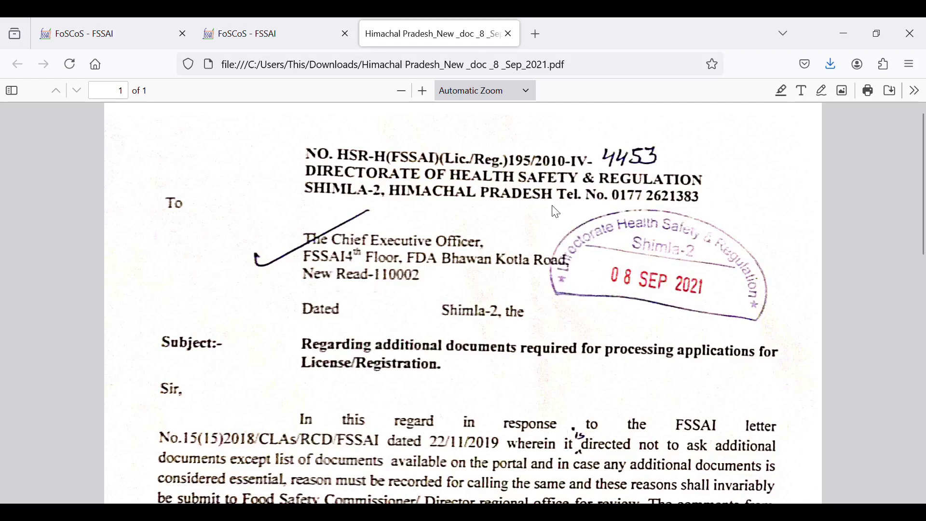
scroll(558, 251, down, 4)
scroll(554, 232, down, 6)
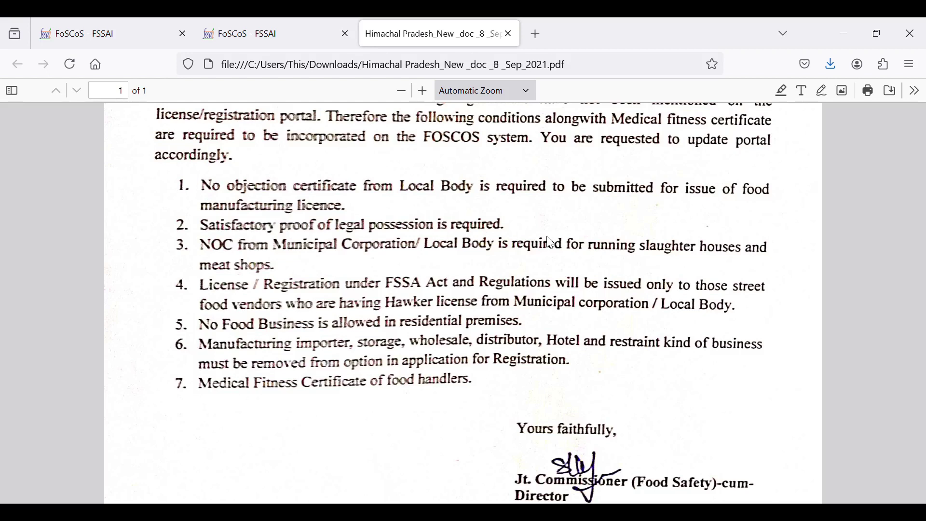
scroll(551, 243, down, 1)
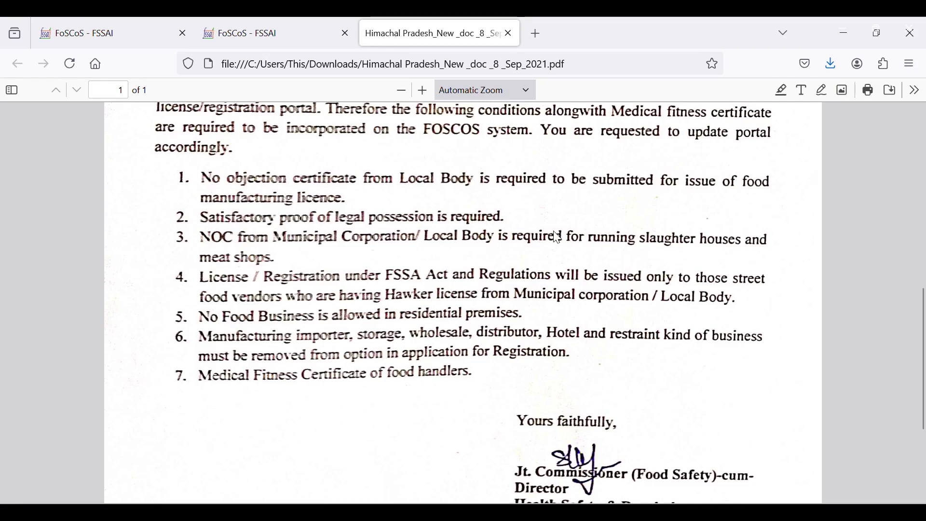
key(ctrl+w)
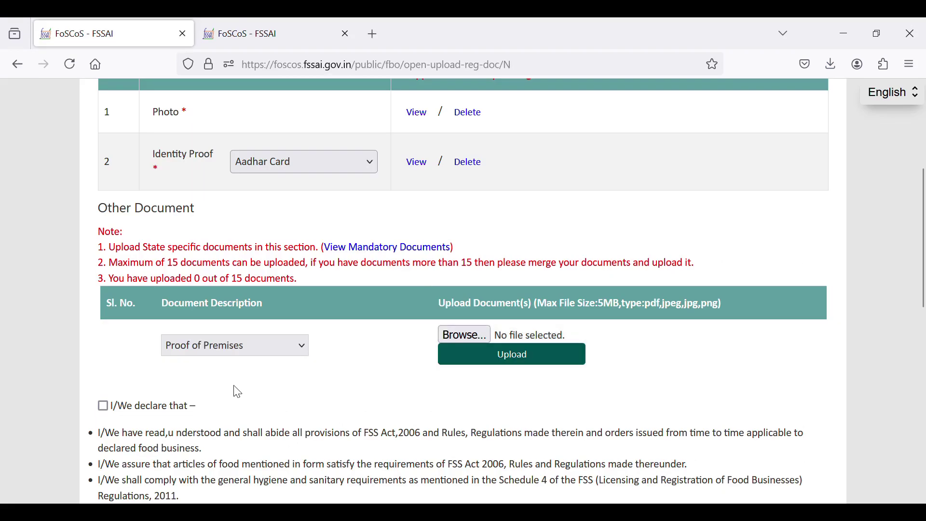
- Upload Proof Of Premises.pdf as Proof of Premises and a file for Health NOC under the other documents
click(471, 338)
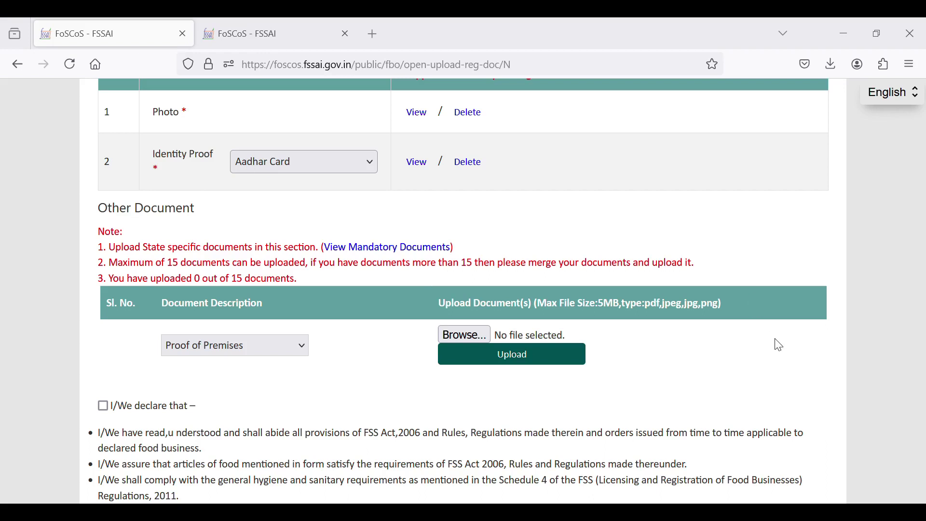
click(518, 356)
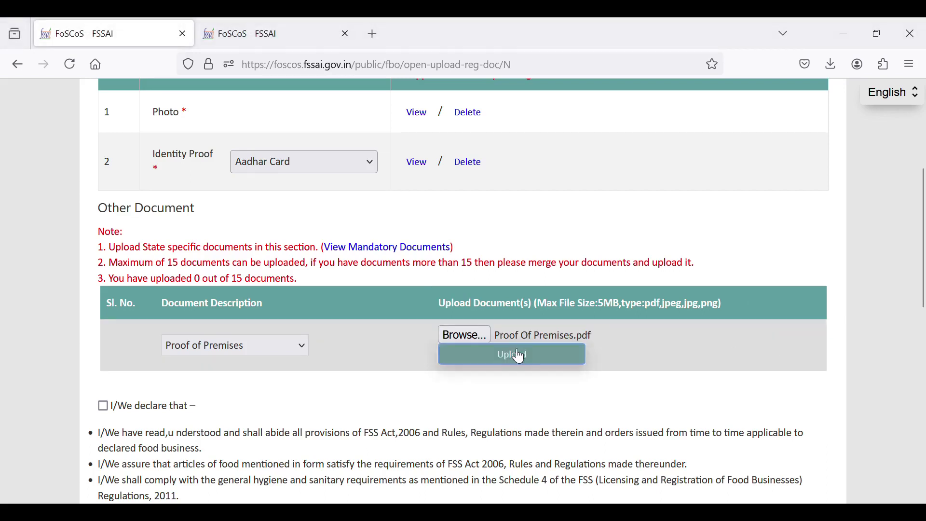
click(264, 434)
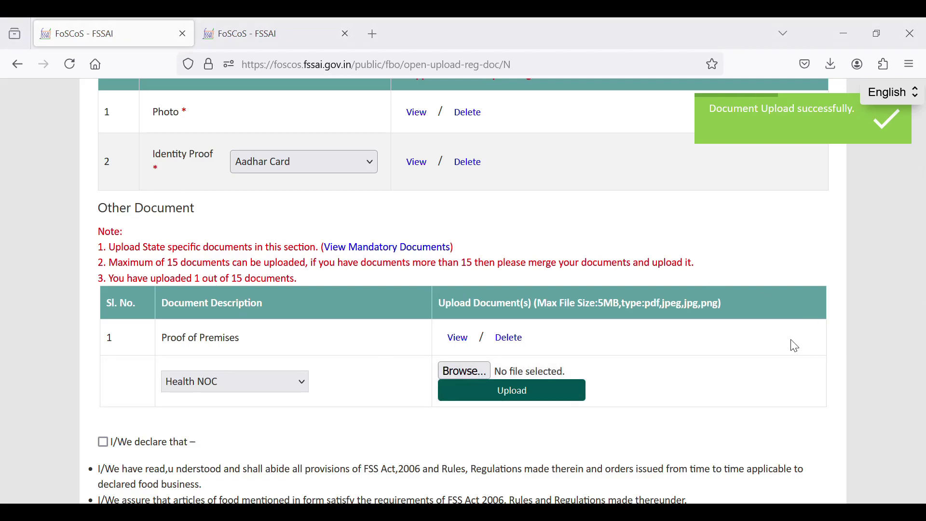
click(513, 393)
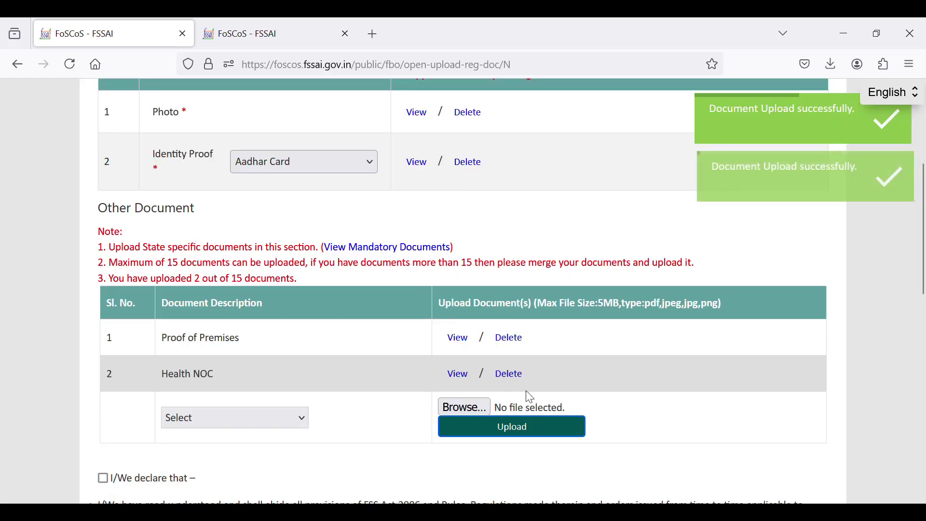
- Review the declaration and payment options, and choose Any Other Document as the next document's description
scroll(337, 347, down, 3)
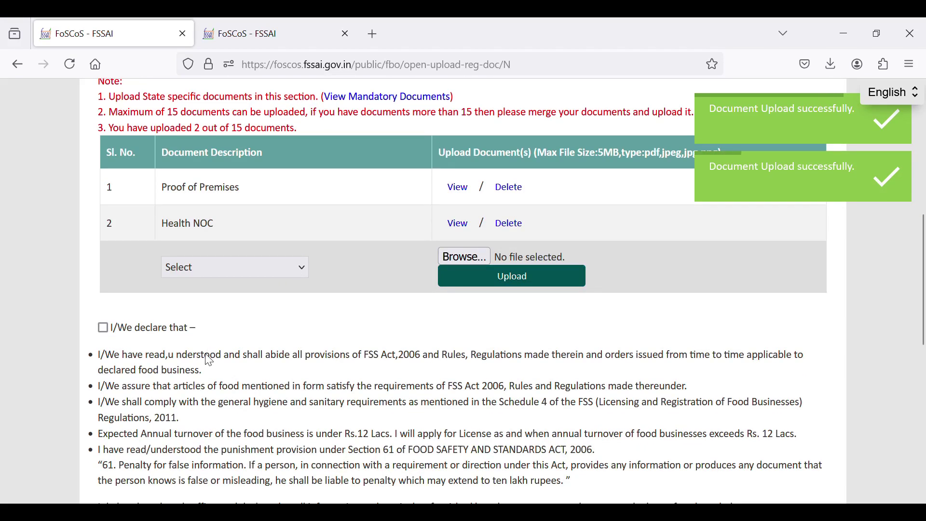
scroll(209, 359, down, 5)
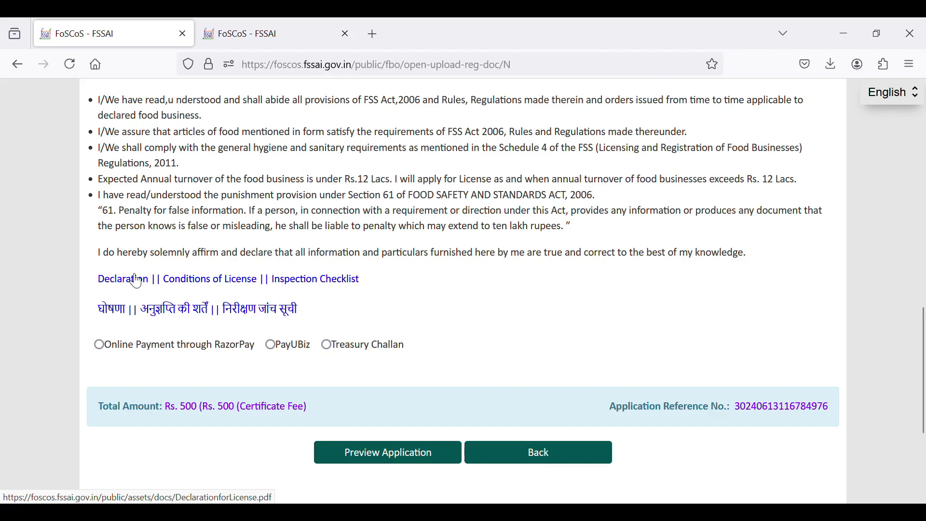
scroll(212, 351, up, 6)
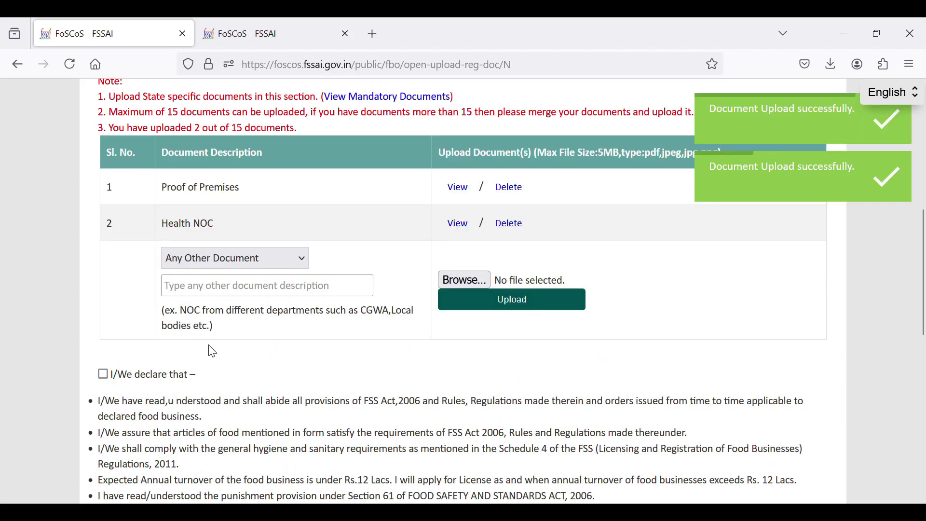